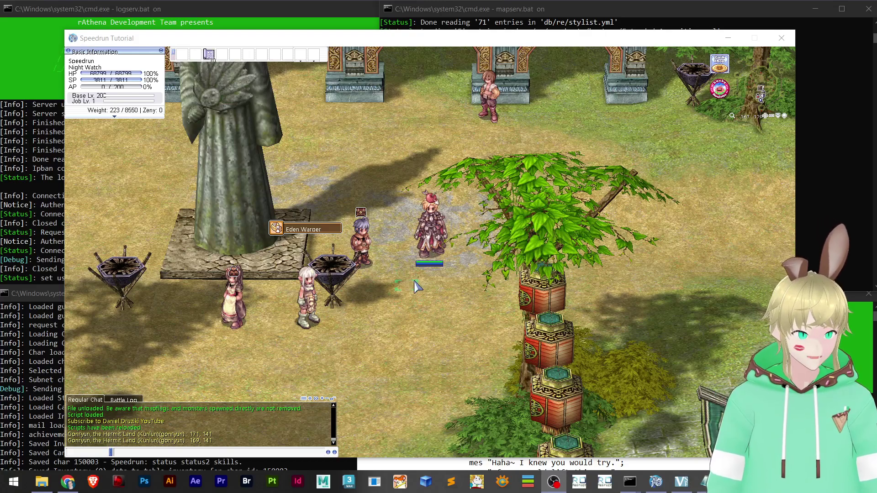
Walk the character up to the Eden Warper to view the signboard above the NPC.
click(448, 275)
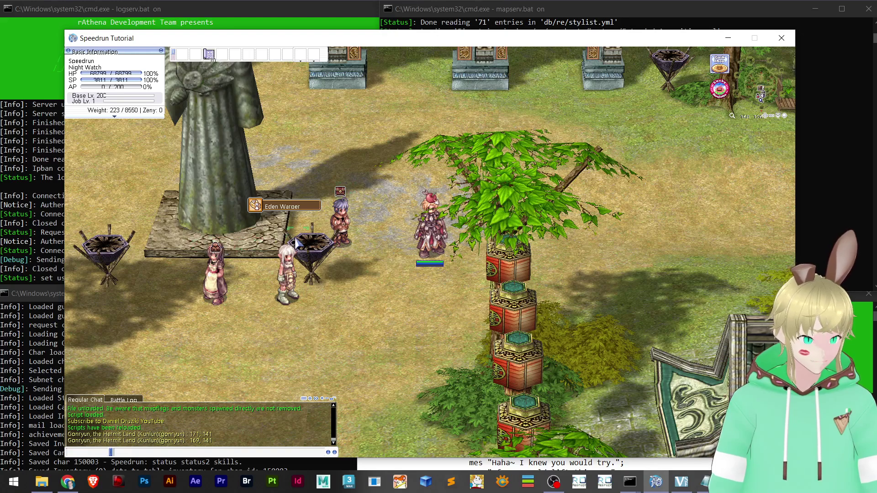
click(356, 286)
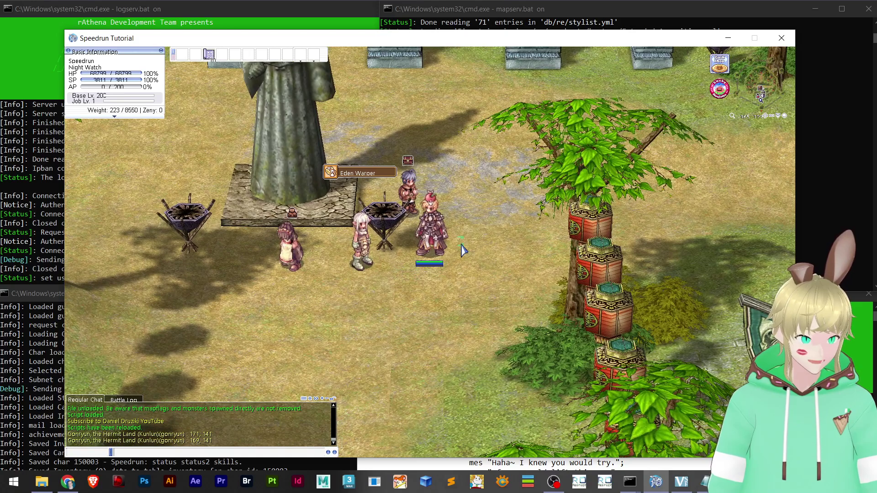
click(509, 348)
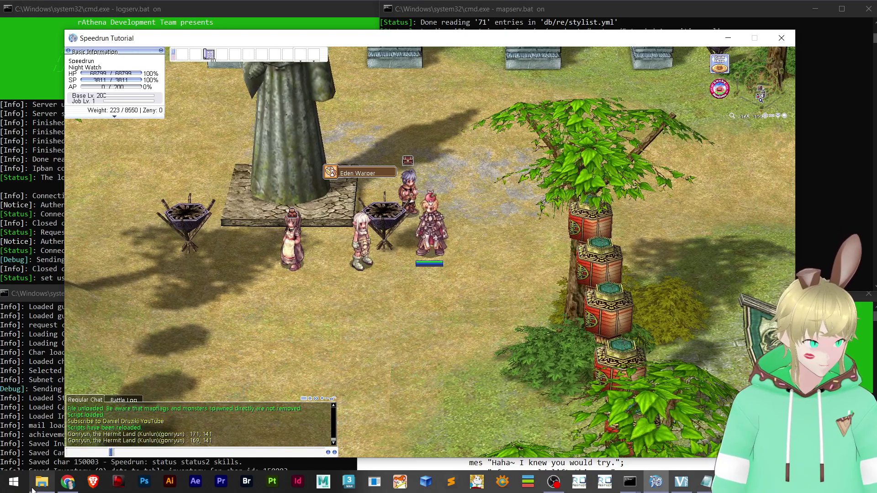
Switch to File Explorer, go to the 05_Renewal Server Client folder, and open data.grf in GRF Editor.
click(53, 488)
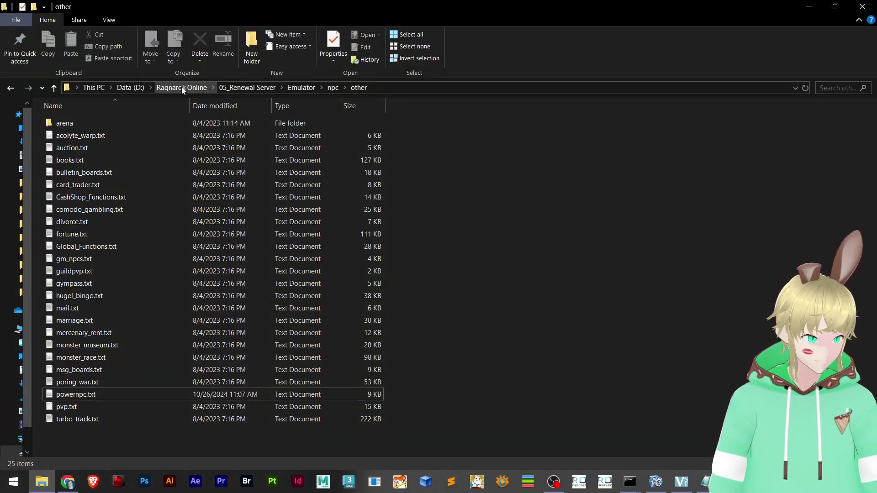
click(250, 88)
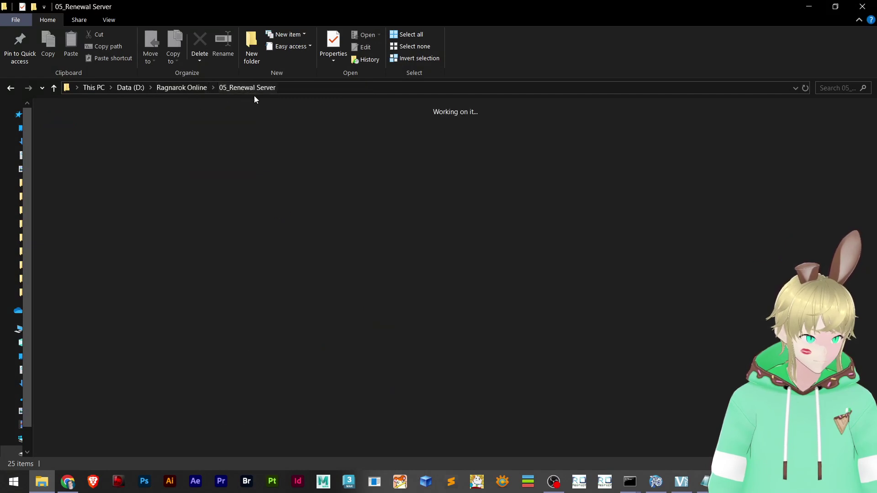
double_click(141, 156)
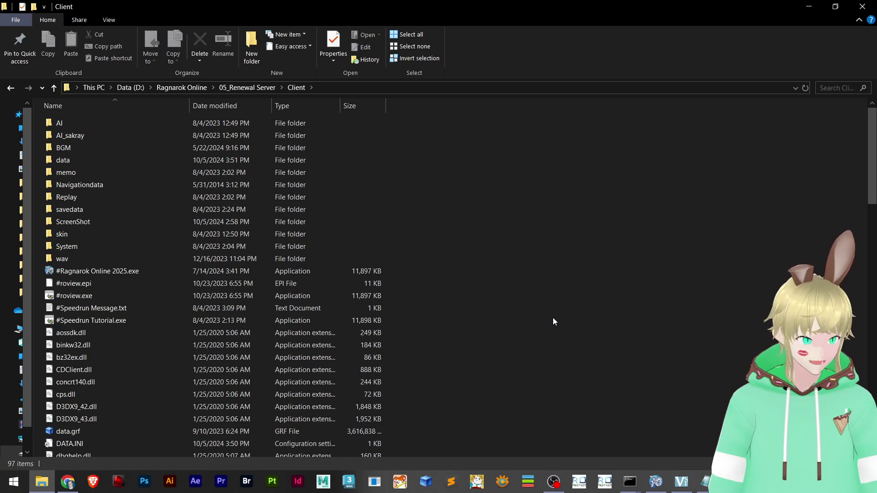
scroll(552, 317, down, 4)
click(64, 292)
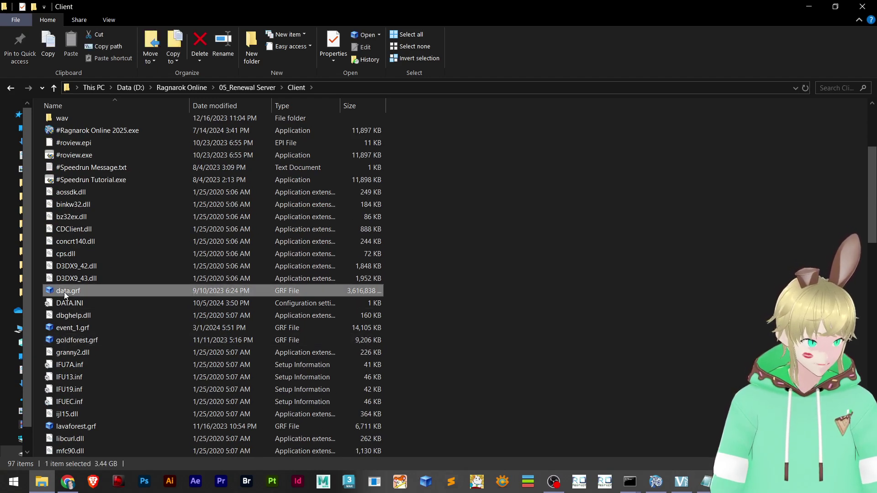
key(Return)
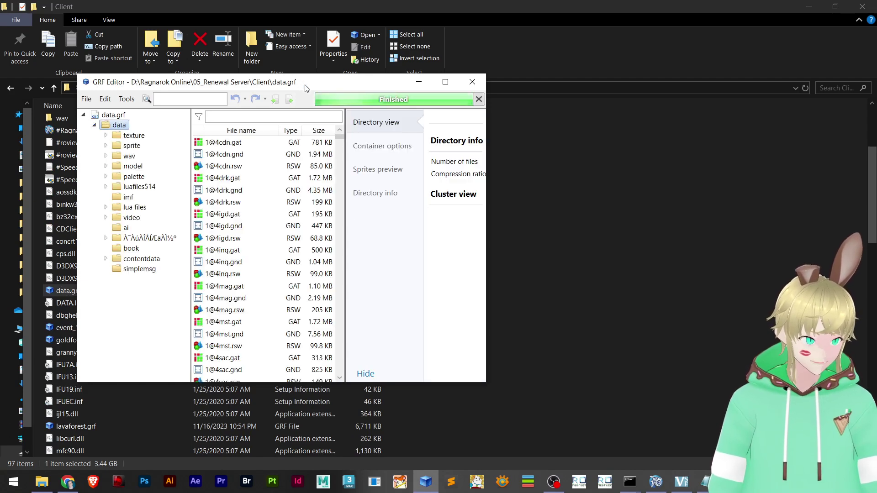
drag(294, 80, 568, 146)
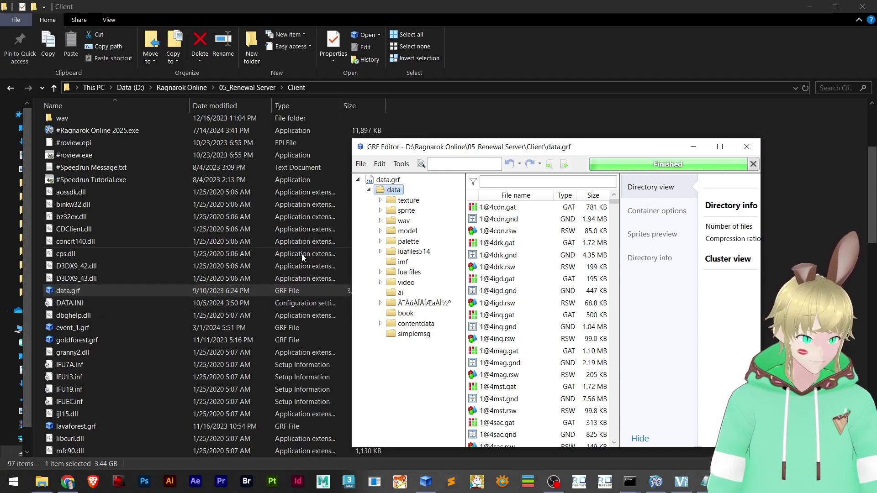
Go to the Client's data\luafiles514\lua files folder in File Explorer.
scroll(171, 327, up, 4)
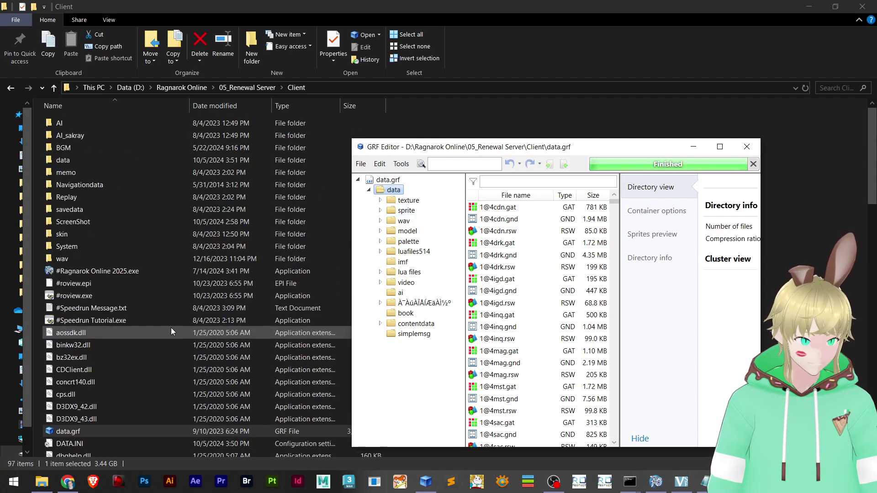
click(89, 163)
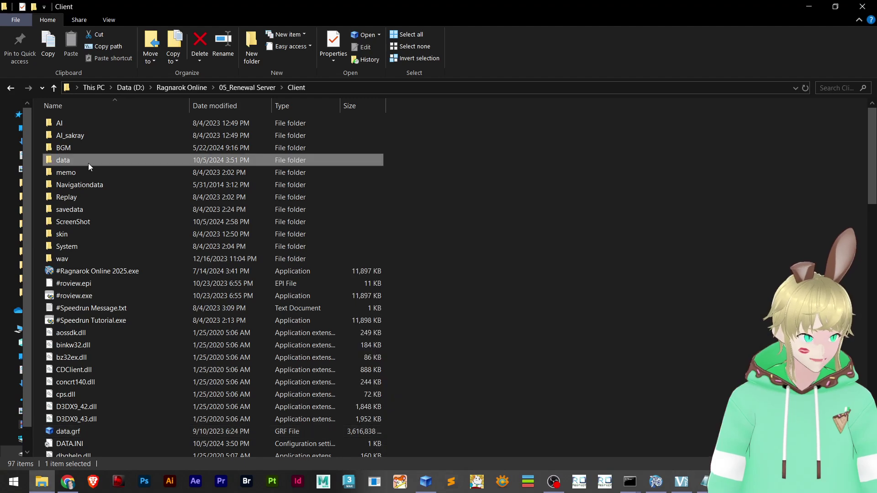
double_click(89, 163)
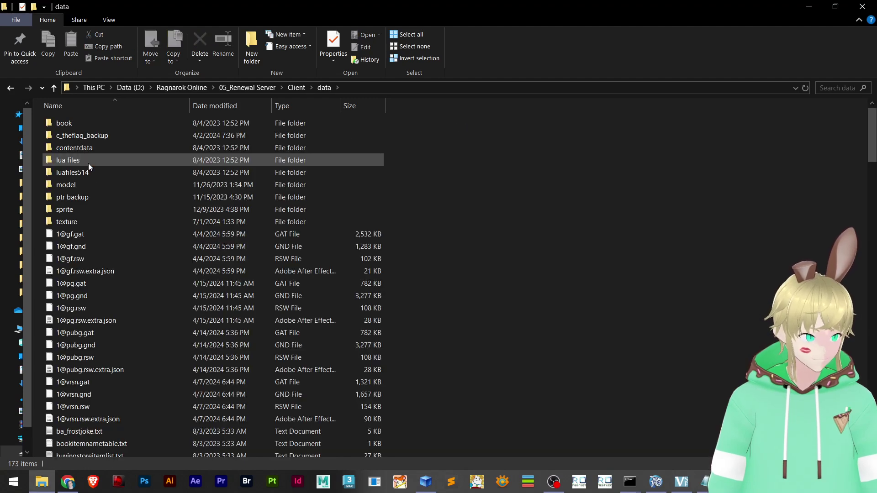
click(80, 174)
double_click(80, 173)
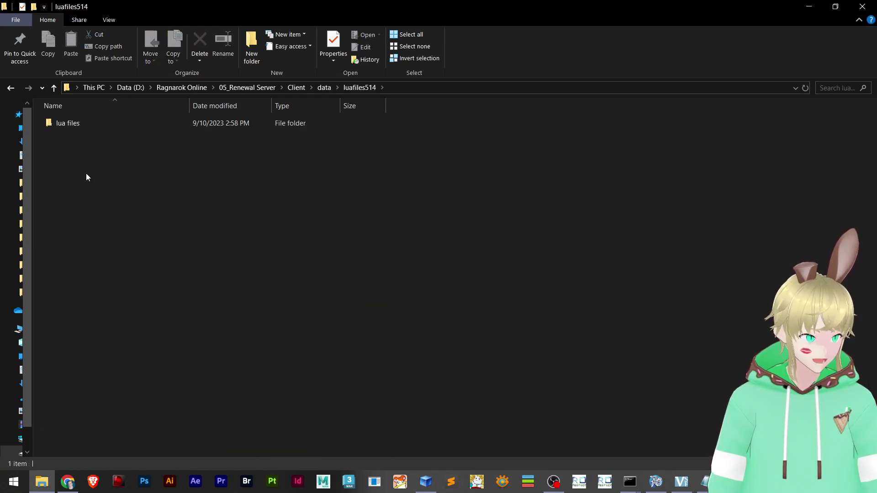
double_click(90, 122)
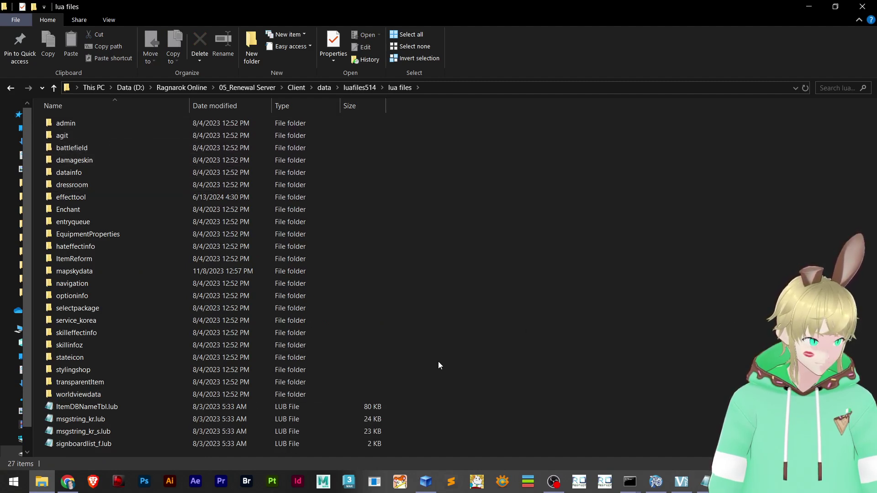
Open signboardlist_f.lub in Notepad, examine its System/Sign_Data_EN.lub reference and sign board function, and close it.
click(71, 448)
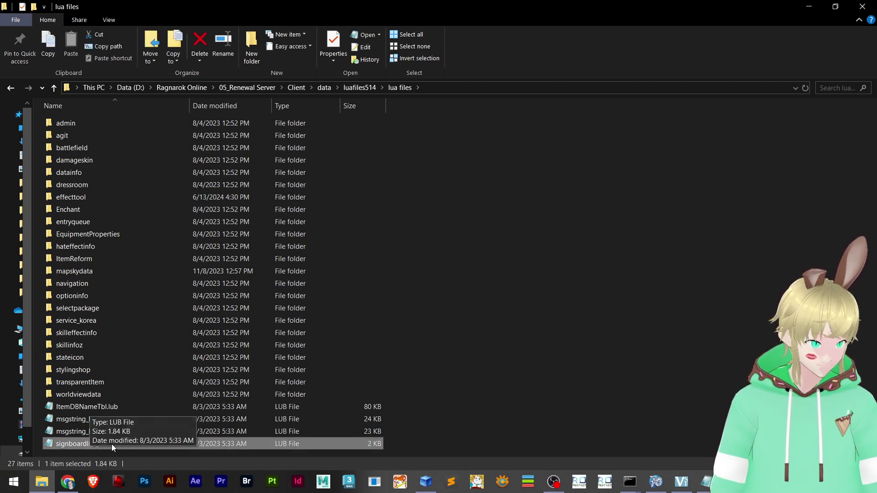
double_click(88, 449)
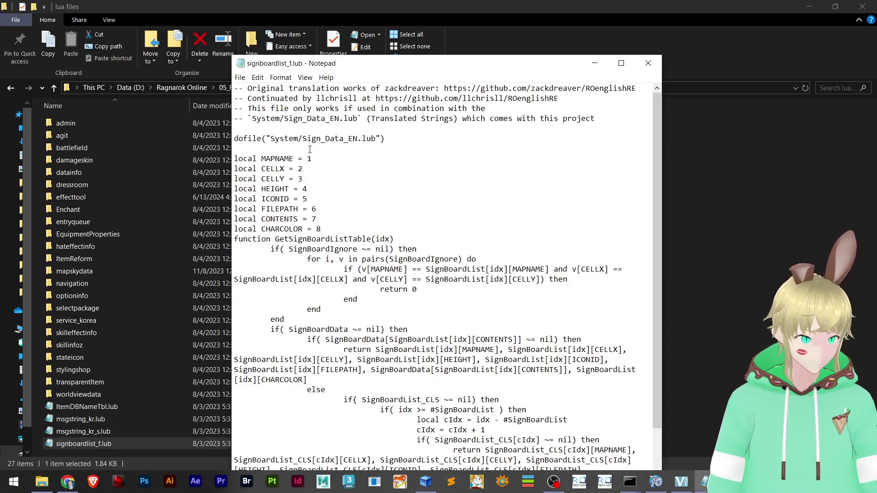
drag(270, 138, 384, 146)
scroll(392, 417, down, 3)
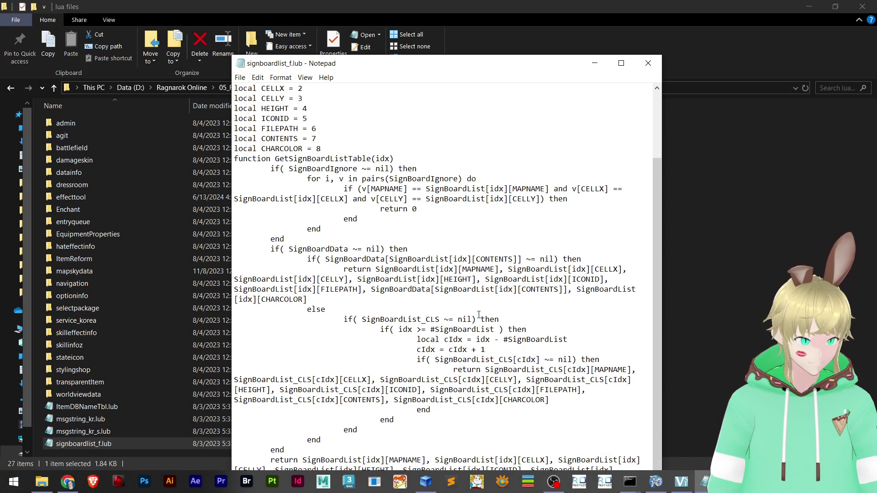
scroll(479, 314, up, 3)
scroll(447, 324, down, 1)
scroll(448, 324, up, 1)
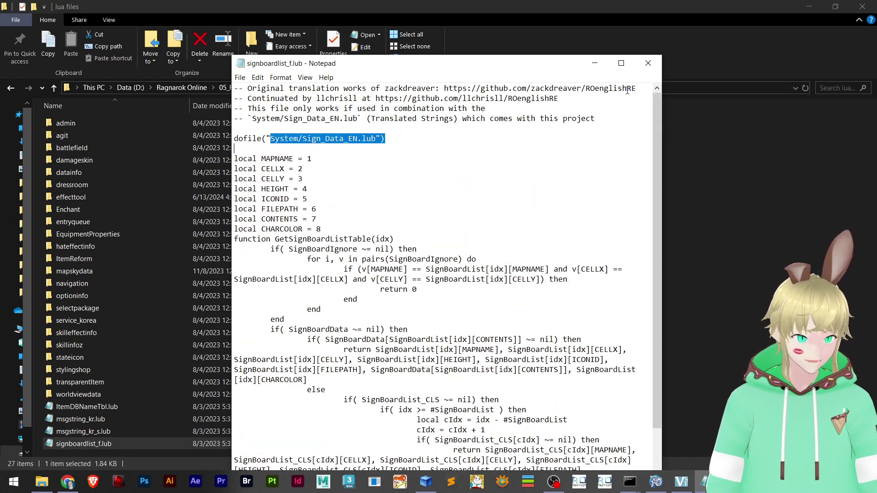
click(648, 63)
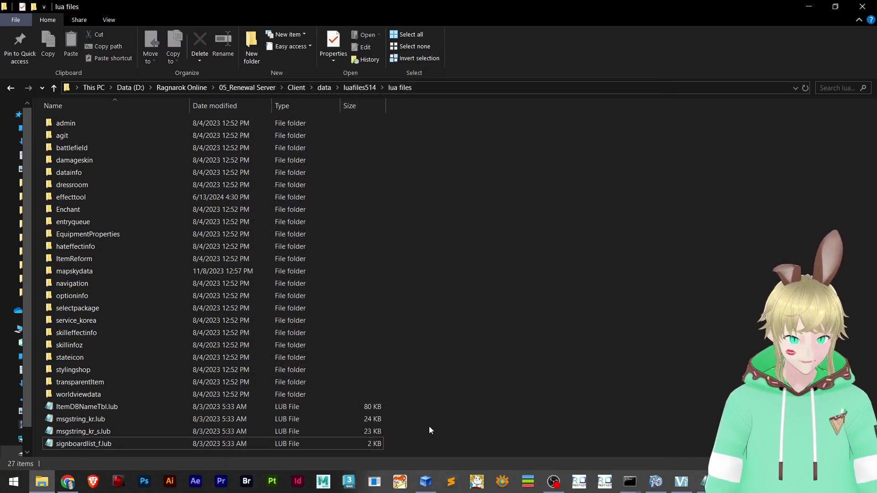
Switch to GRF Editor and display signboardlist.lub from data\luafiles514\lua files in a maximized window.
click(425, 481)
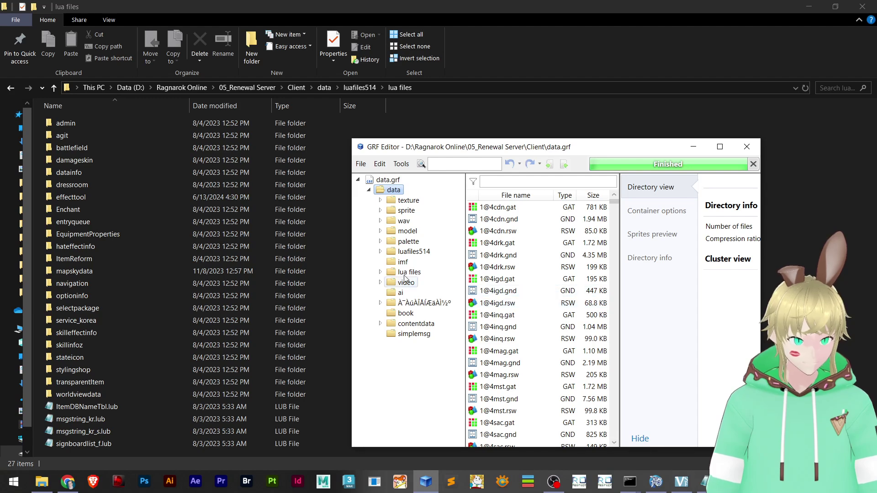
click(380, 252)
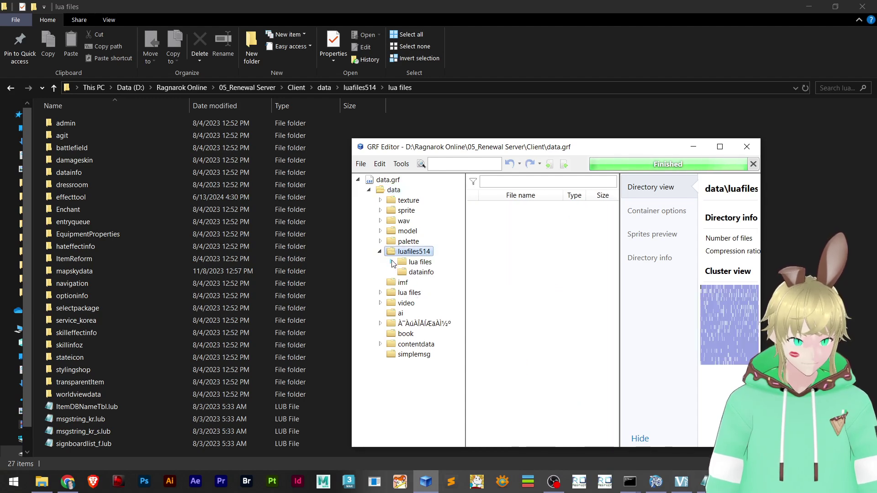
click(392, 262)
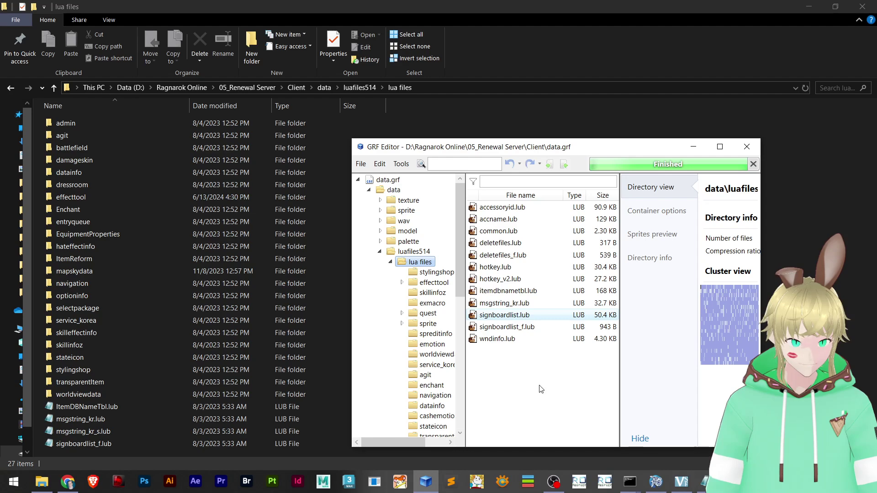
click(505, 315)
click(720, 146)
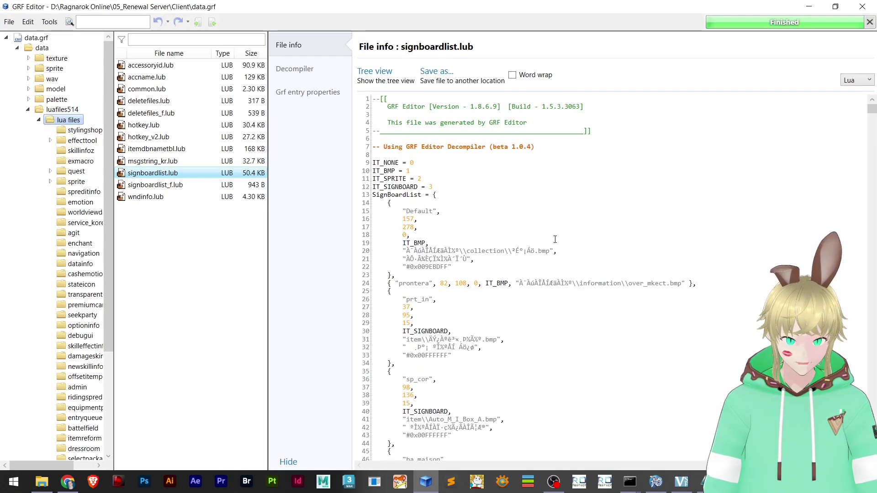
Examine how signboardlist.lub defines IT_SIGNBOARD entries such as prt_fild08 and malaya, and IT_BMP entries such as alberta.
scroll(555, 240, down, 10)
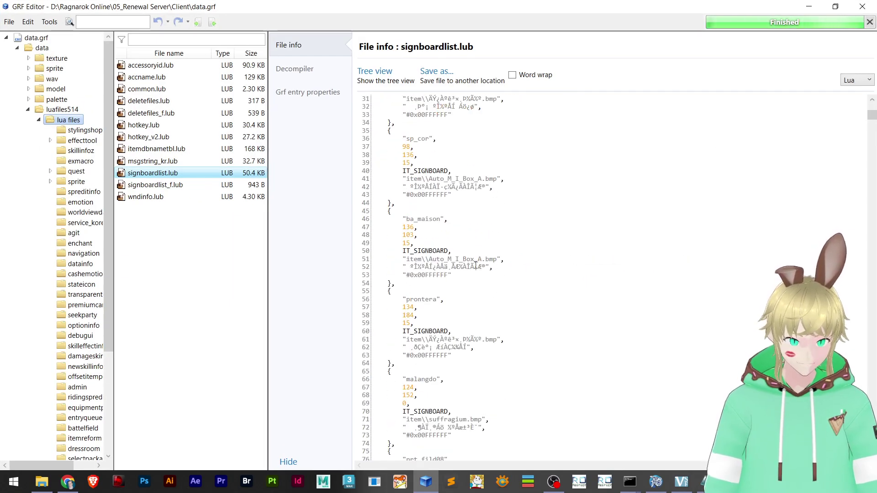
scroll(476, 265, down, 4)
scroll(422, 251, down, 8)
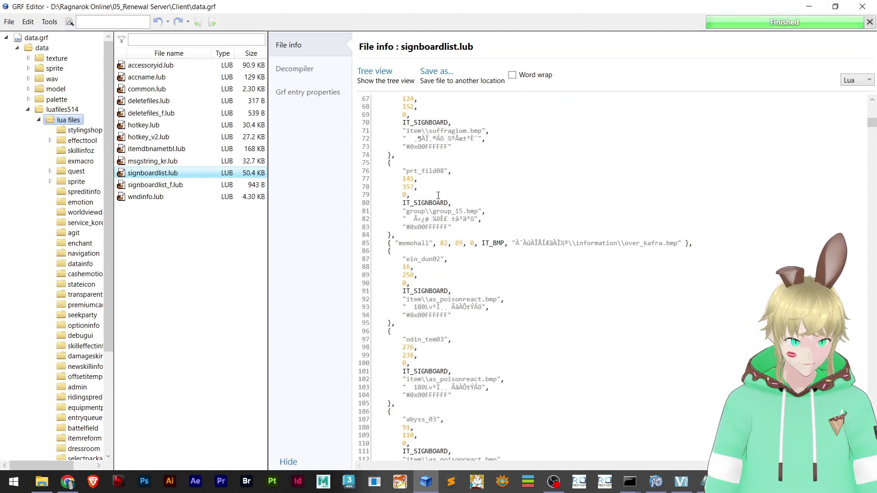
drag(417, 236, 360, 170)
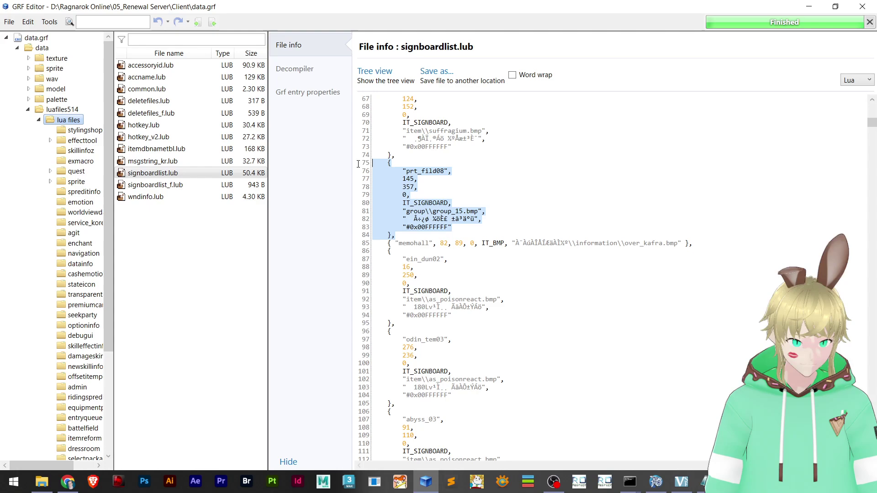
scroll(437, 231, down, 20)
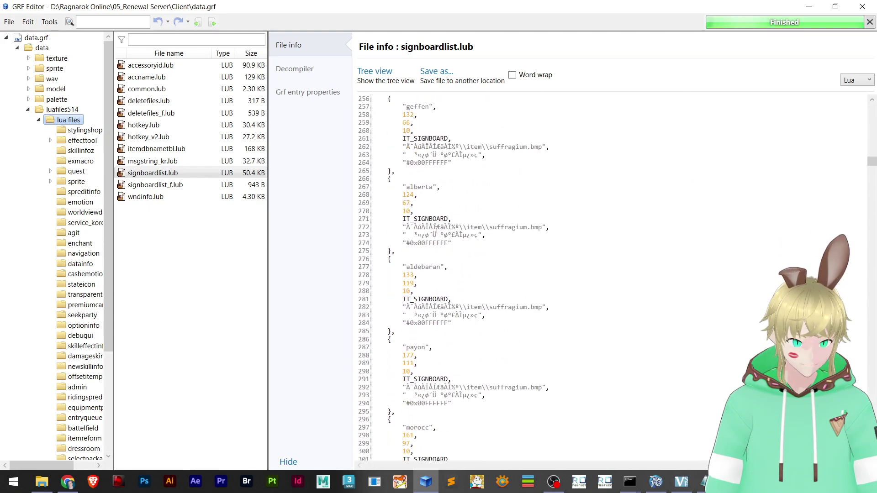
scroll(436, 231, down, 20)
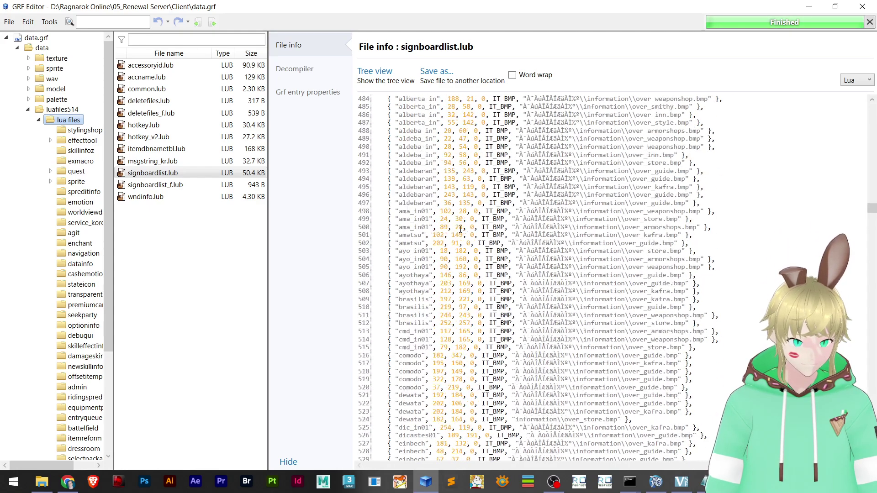
scroll(461, 230, up, 11)
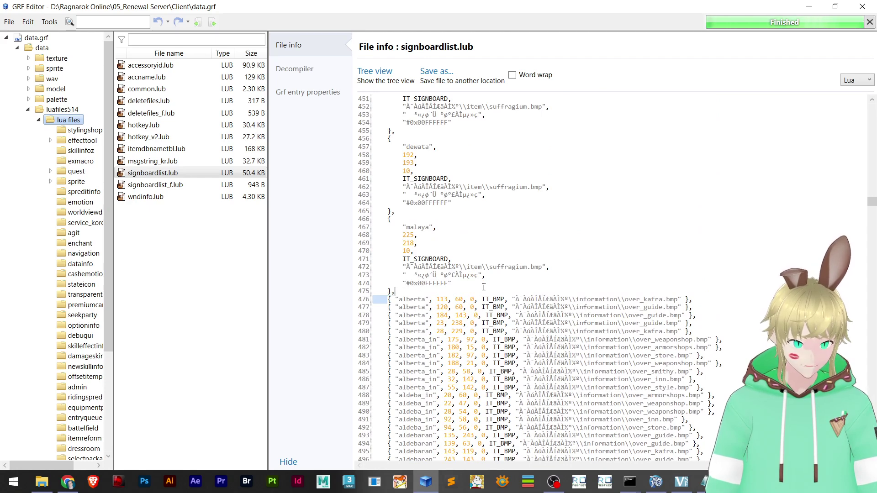
drag(483, 287, 714, 299)
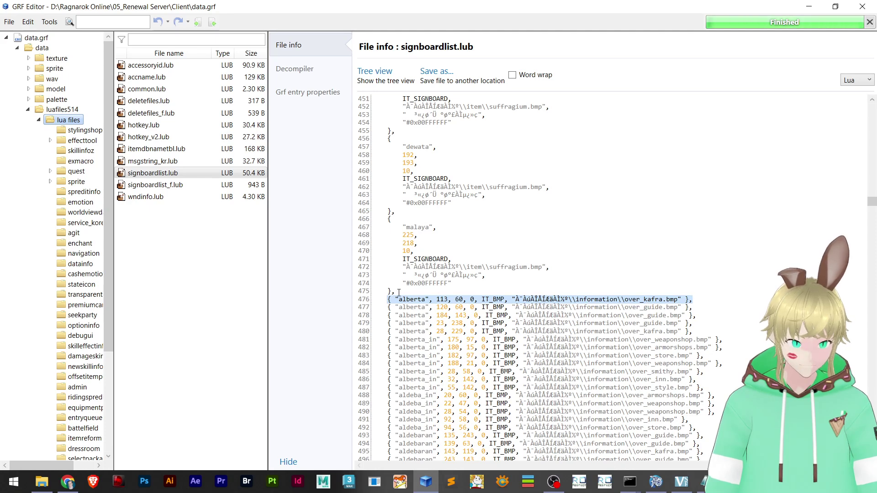
drag(399, 292, 366, 219)
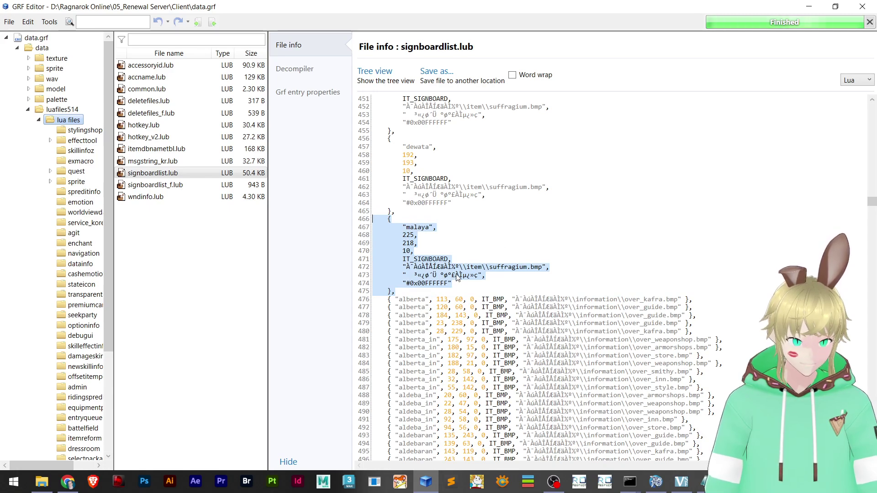
click(529, 226)
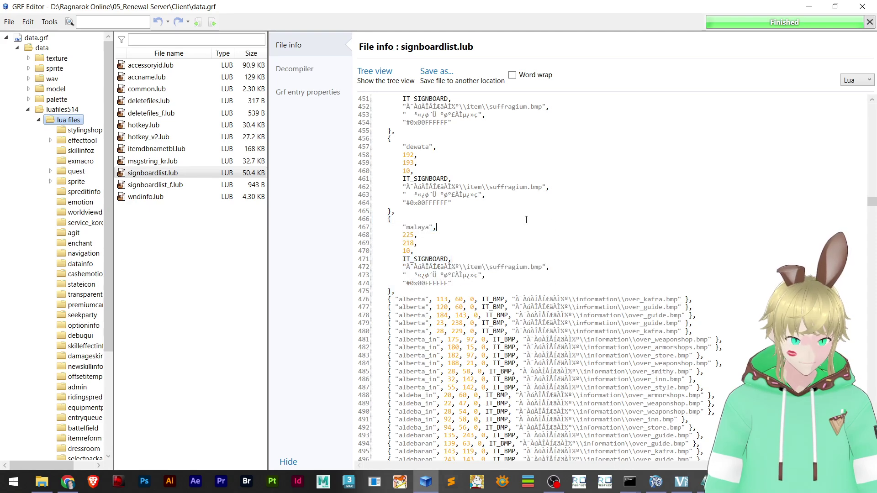
Save signboardlist.lub from data.grf into D:\Ragnarok Online\05_Renewal Server\Client\data\luafiles514\lua files.
scroll(412, 295, down, 2)
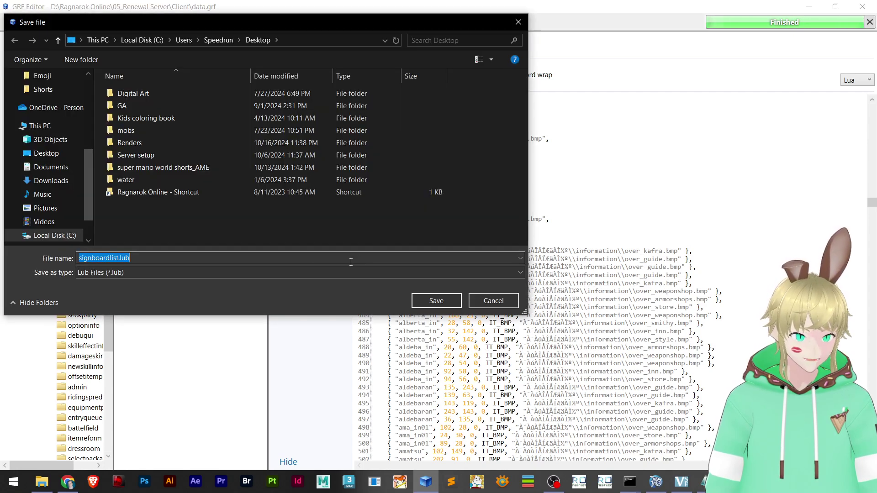
click(41, 482)
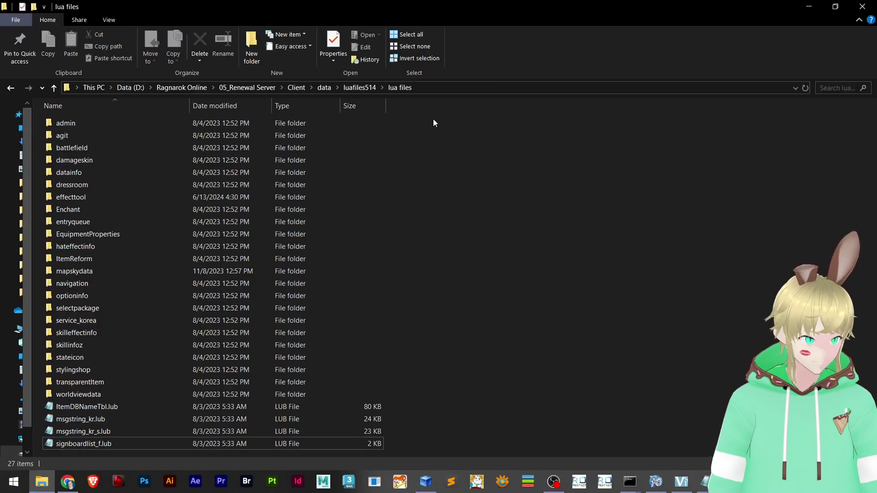
click(489, 87)
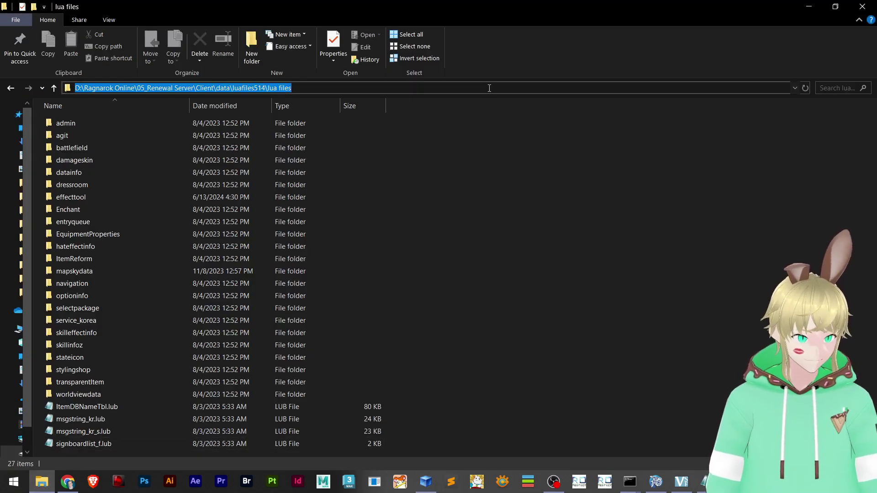
key(ctrl+c)
key(alt+Tab)
click(312, 41)
key(ctrl+v)
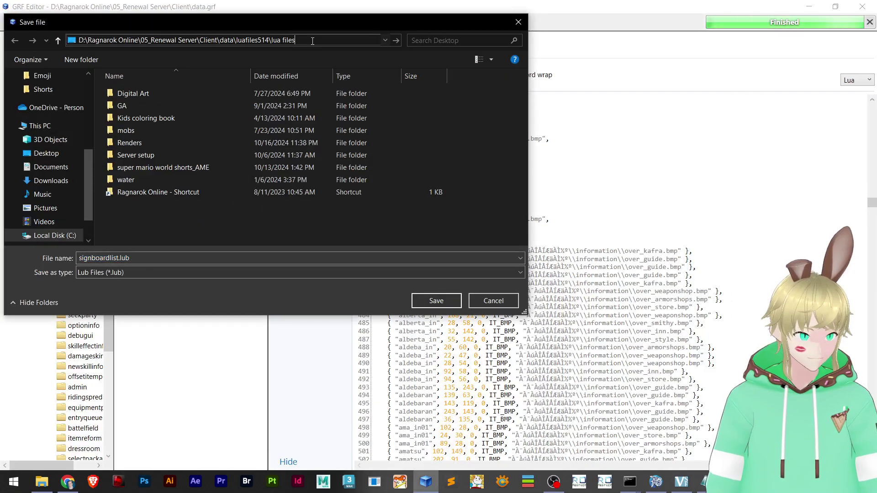
key(Return)
click(448, 300)
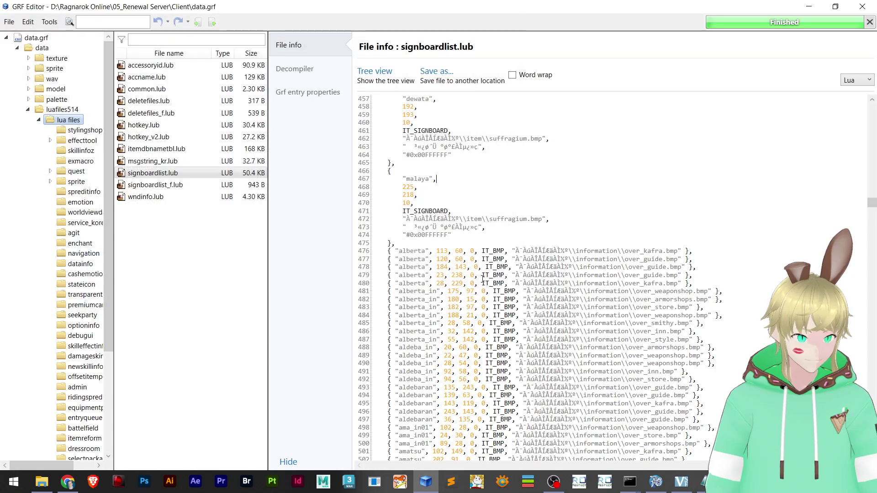
Switch to File Explorer, open the extracted signboardlist.lub in Notepad, examine its first SignBoardList entries, and close it.
key(alt+Tab)
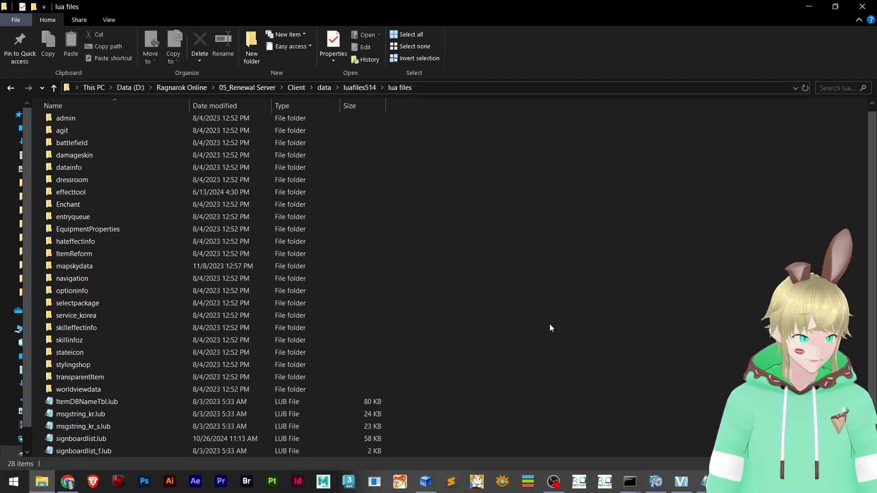
click(80, 438)
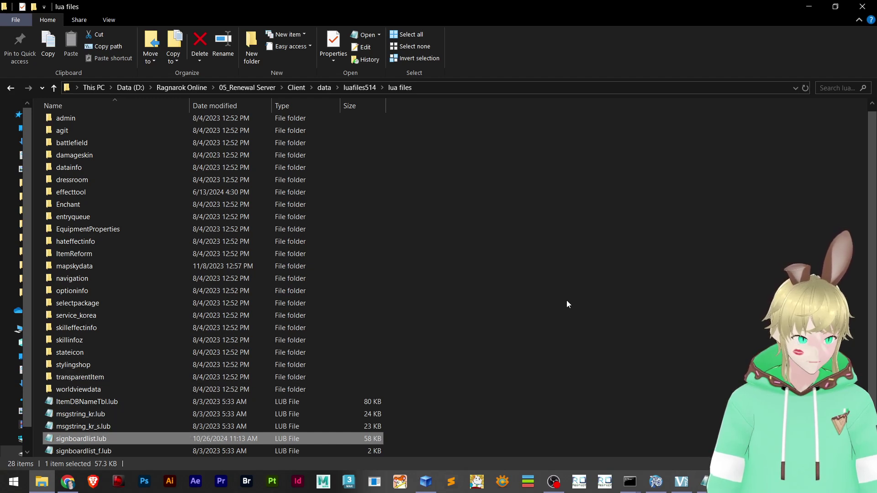
double_click(85, 438)
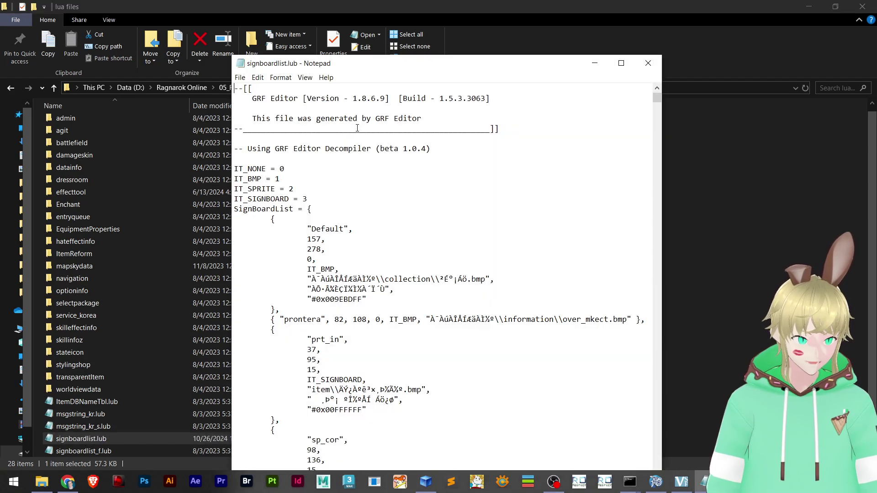
scroll(319, 361, down, 6)
scroll(476, 264, down, 5)
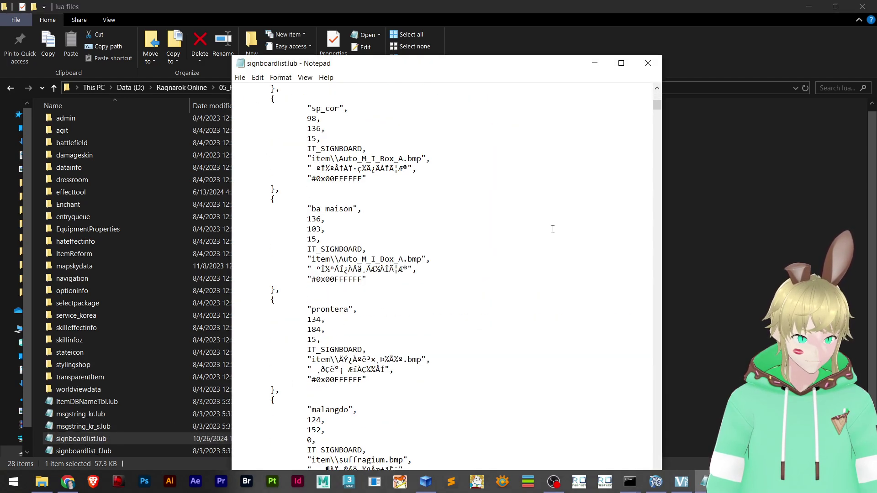
click(648, 63)
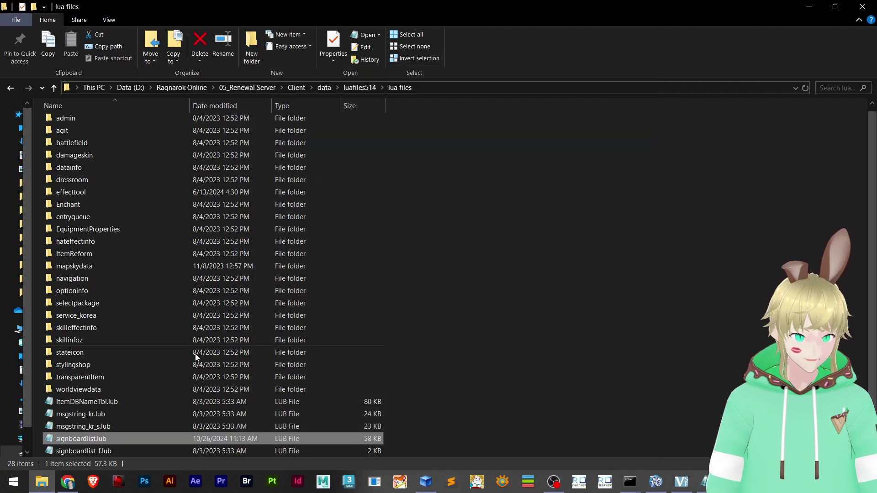
Reopen signboardlist.lub in Notepad and check the Eden Warper signboard in the running Ragnarok Online client.
right_click(92, 436)
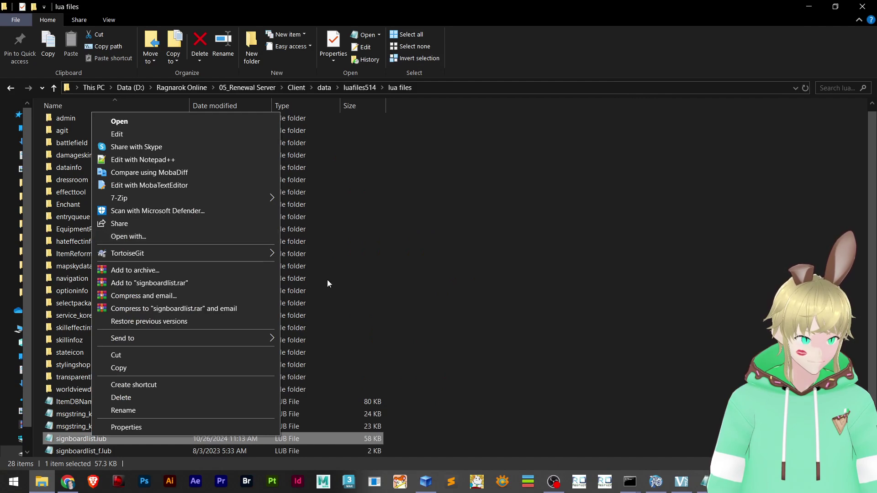
click(498, 370)
double_click(81, 435)
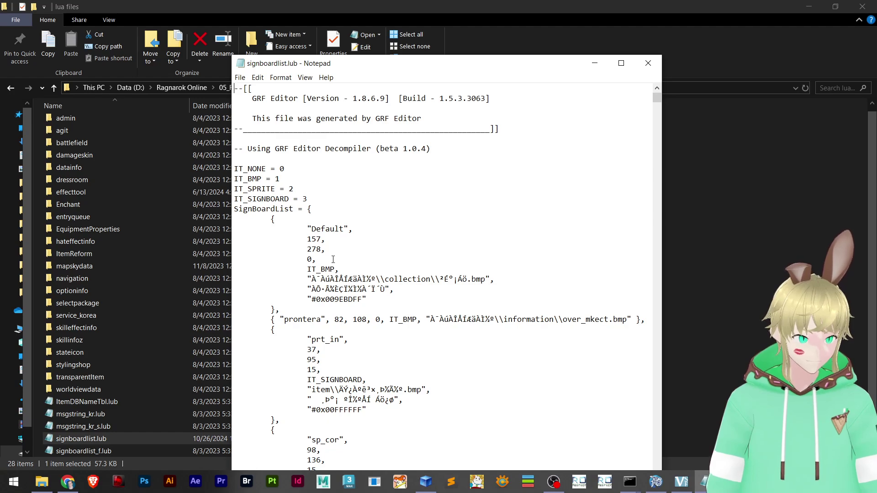
key(alt+Tab)
key(alt+Tab)
key(alt+Tab)
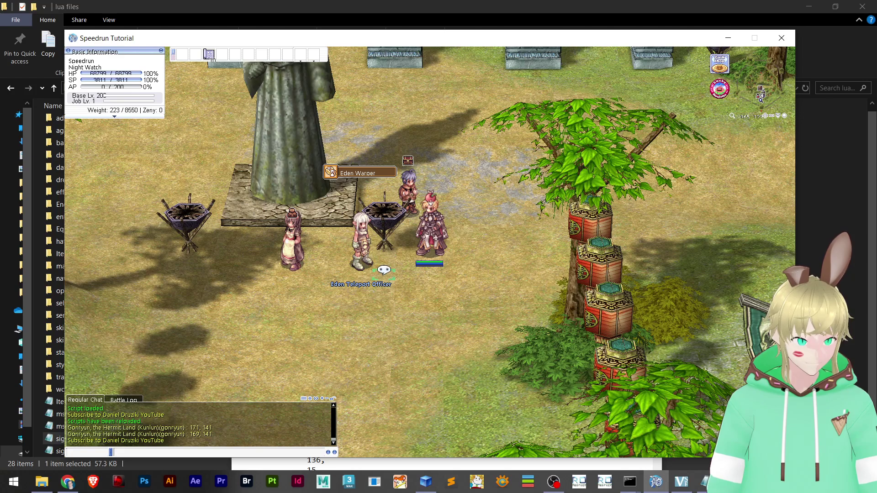
key(alt+Tab)
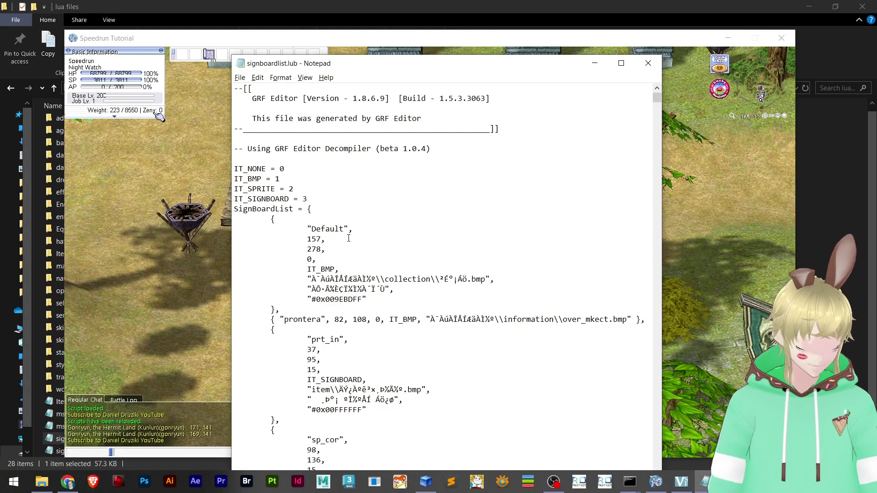
key(ctrl+f)
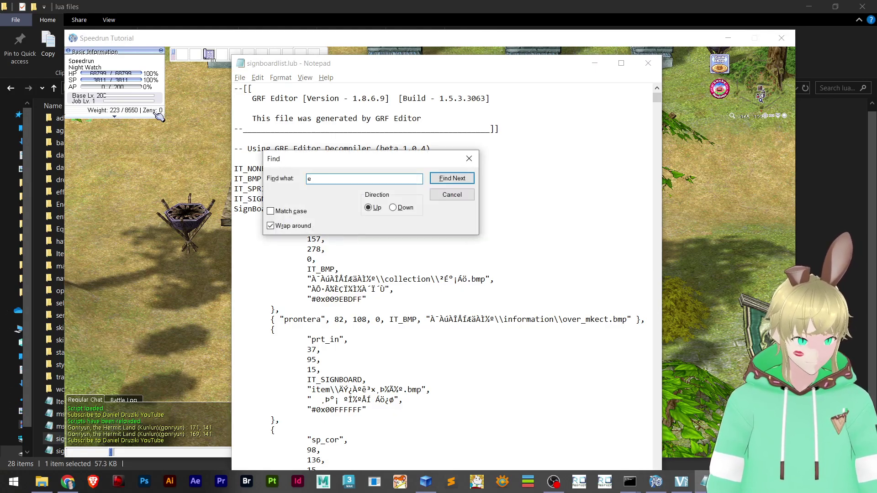
key(BackSpace)
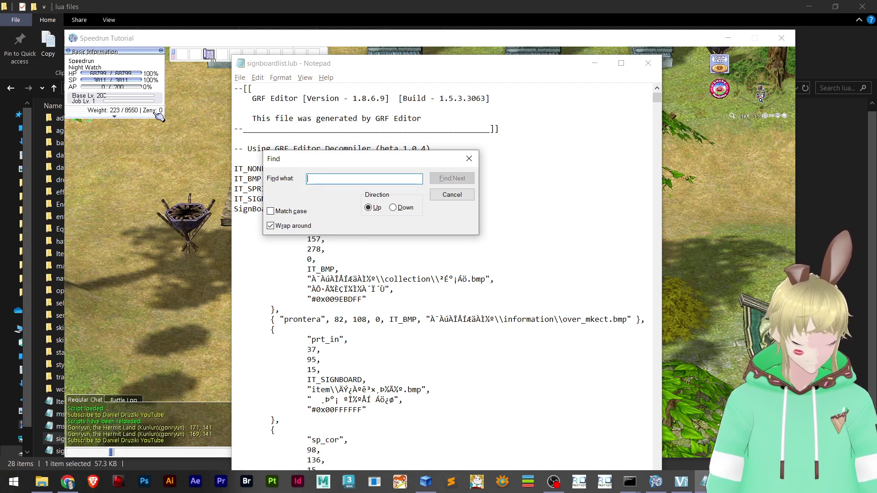
In the game client, walk the character around the Eden Teleport Officer and check the map coordinates with /where.
key(alt+Tab)
click(391, 270)
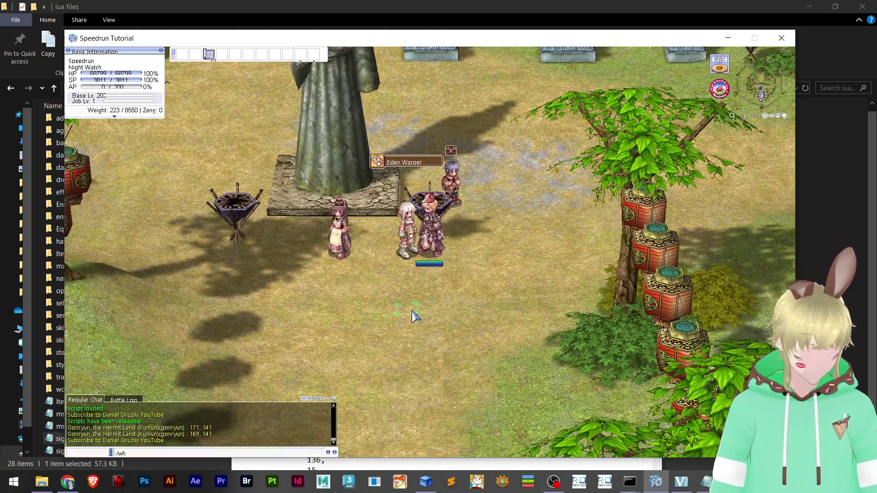
text(/where)
key(Return)
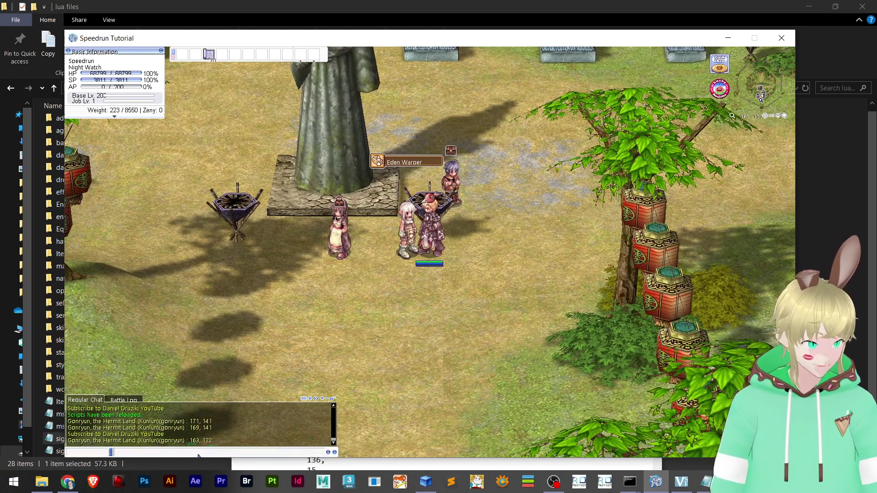
click(383, 263)
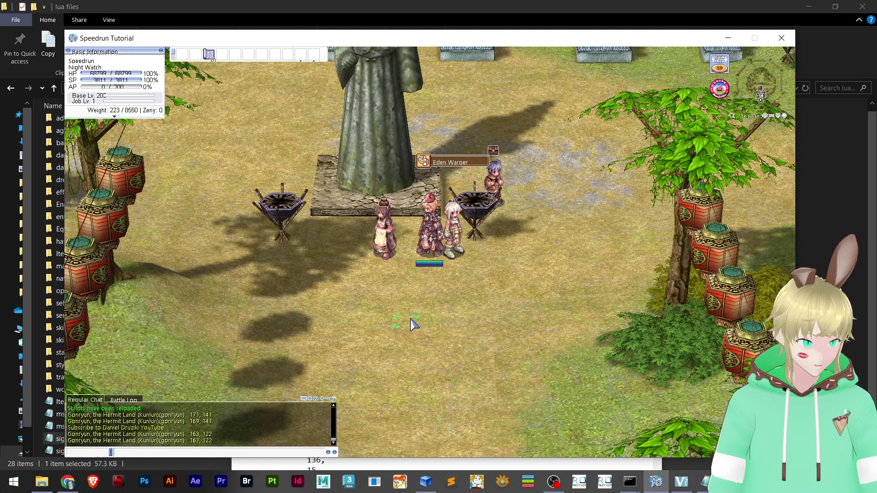
Switch back to signboardlist.lub in Notepad, search it for 162, and maximize the window.
key(alt+Tab)
key(ctrl+f)
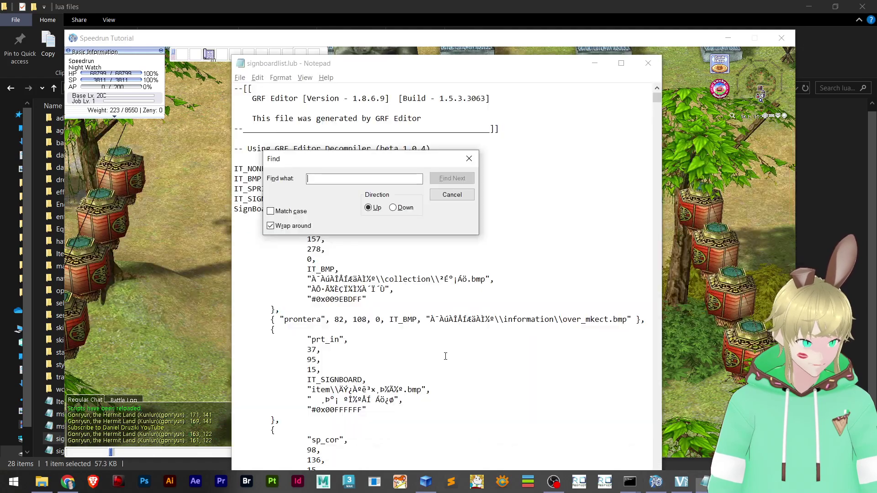
text(162)
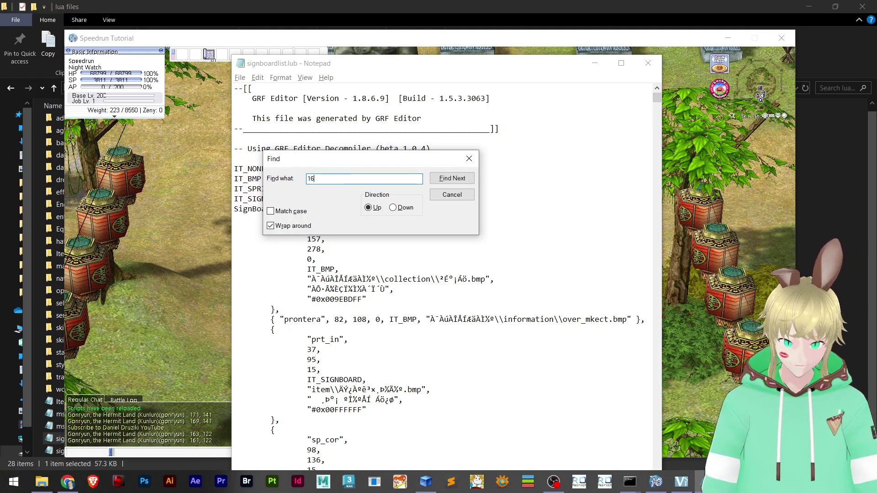
key(Return)
drag(353, 164, 543, 163)
click(461, 67)
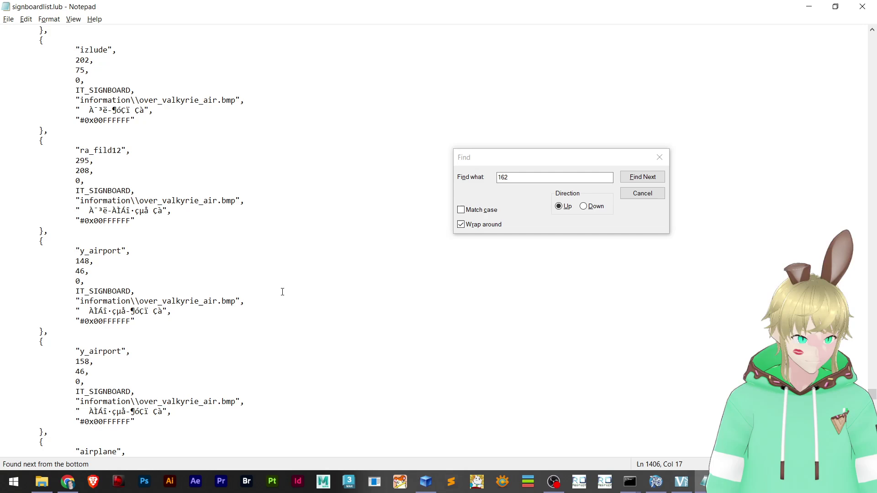
Step through the matches for 162 until reaching the gonryun IT_SIGNBOARD entry at 162, 122.
scroll(266, 268, up, 5)
click(556, 177)
key(Return)
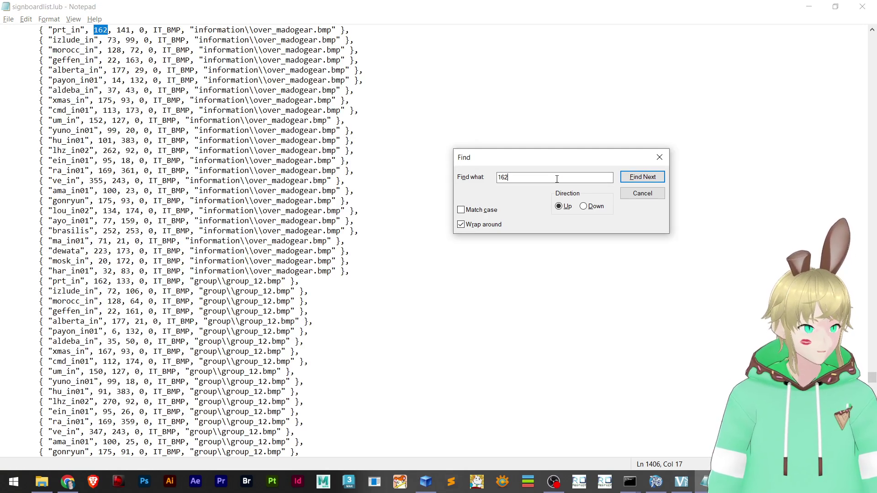
key(Return)
key(Return)
key(Return)
key(Return)
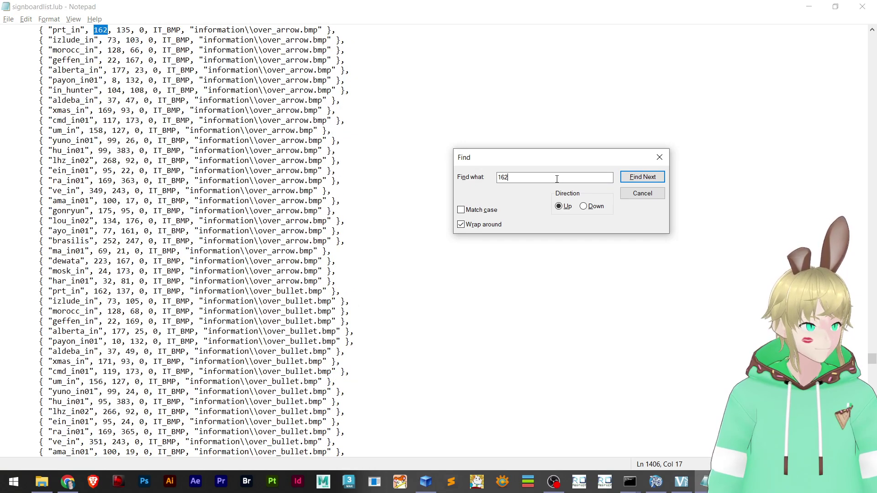
key(Return)
key(Return)
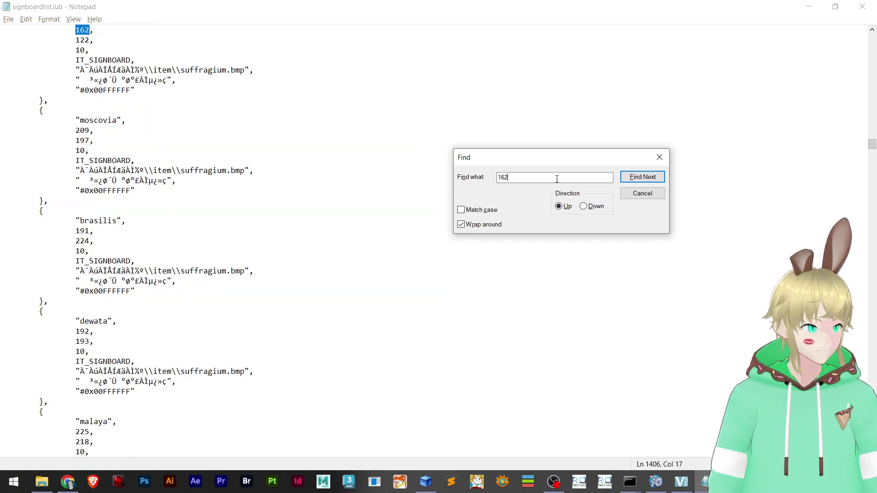
scroll(22, 205, up, 4)
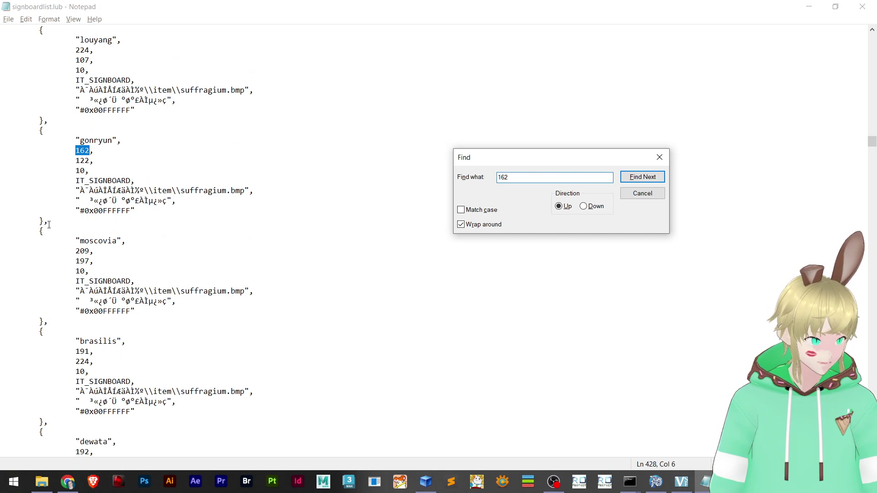
Delete the whole gonryun signboard entry at 162, 122, remove the leftover blank line, and save signboardlist.lub.
drag(53, 222, 1, 132)
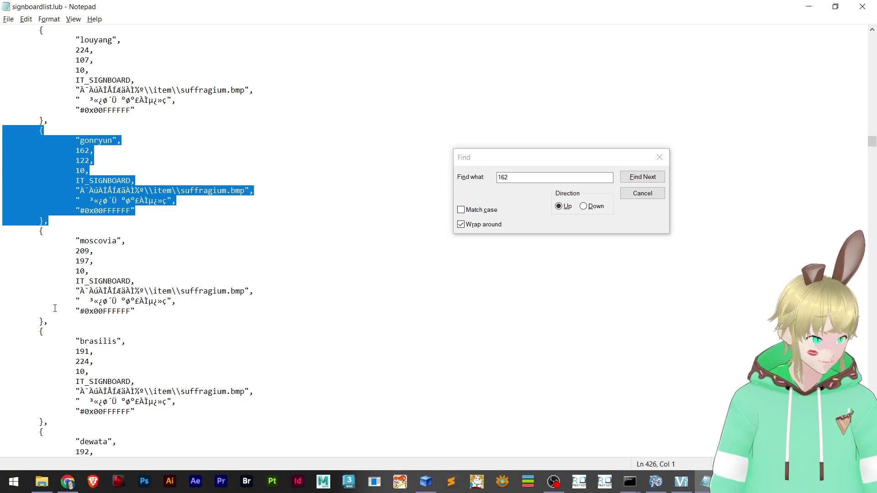
key(Delete)
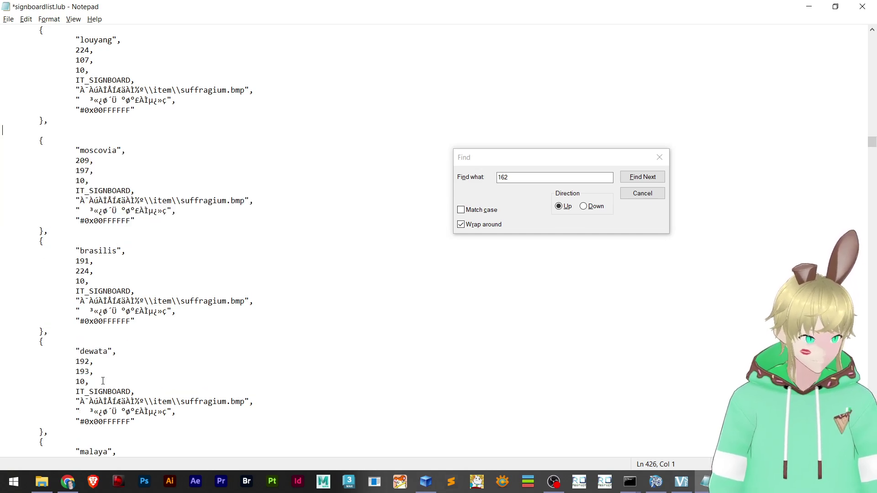
key(BackSpace)
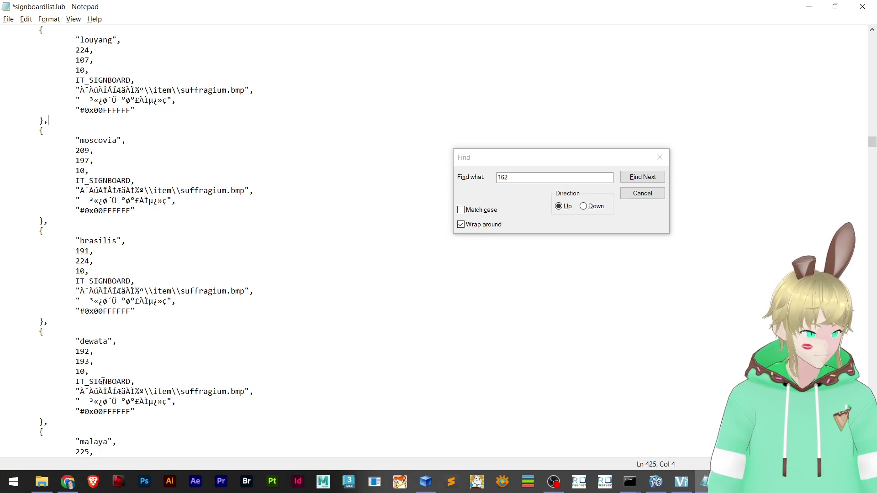
key(ctrl+s)
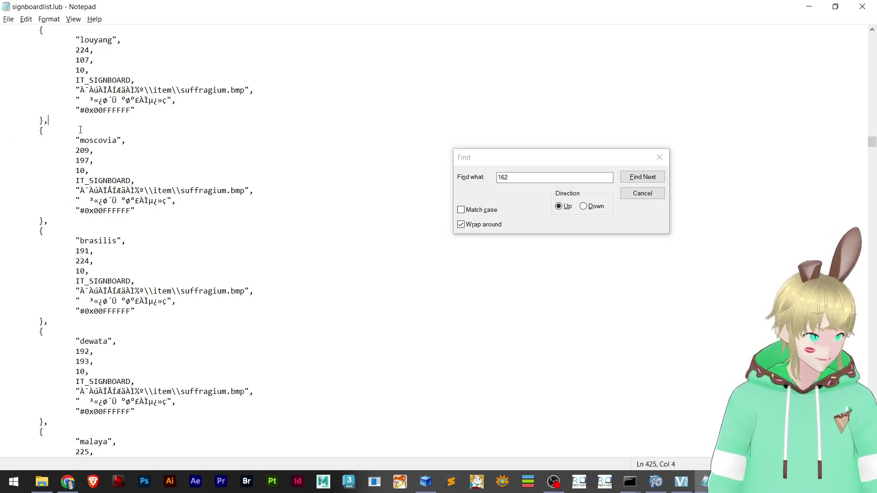
Minimize Notepad, move the character below the Eden Warper sign in the game, and close the game client.
click(798, 7)
click(429, 307)
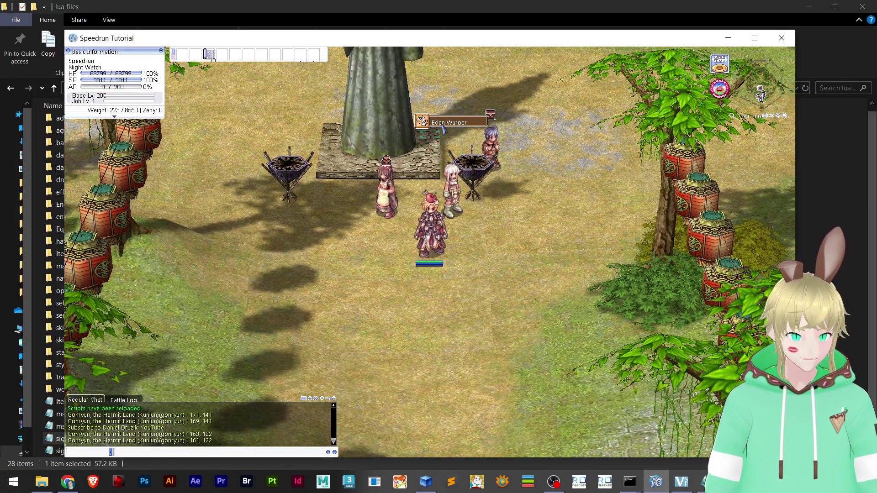
key(alt+F4)
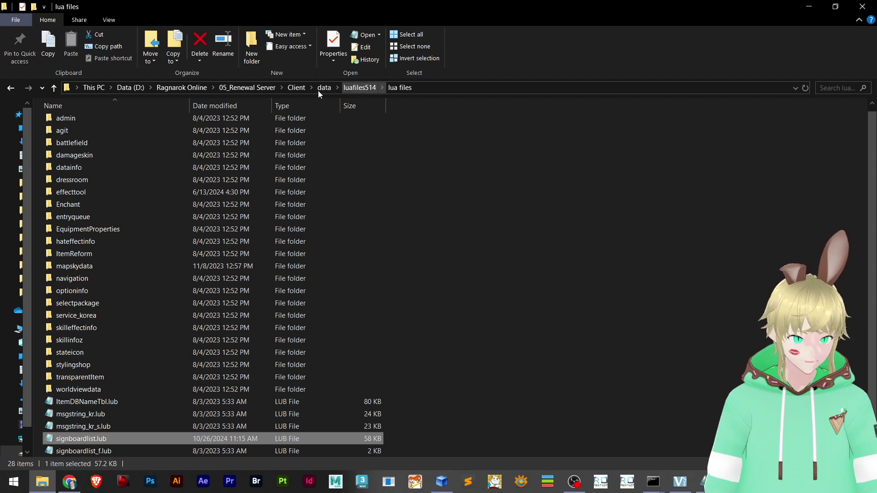
Open the Client folder, launch #Ragnarok Online 2025.exe, and log in to the Smooth rAthena service.
click(296, 88)
click(75, 270)
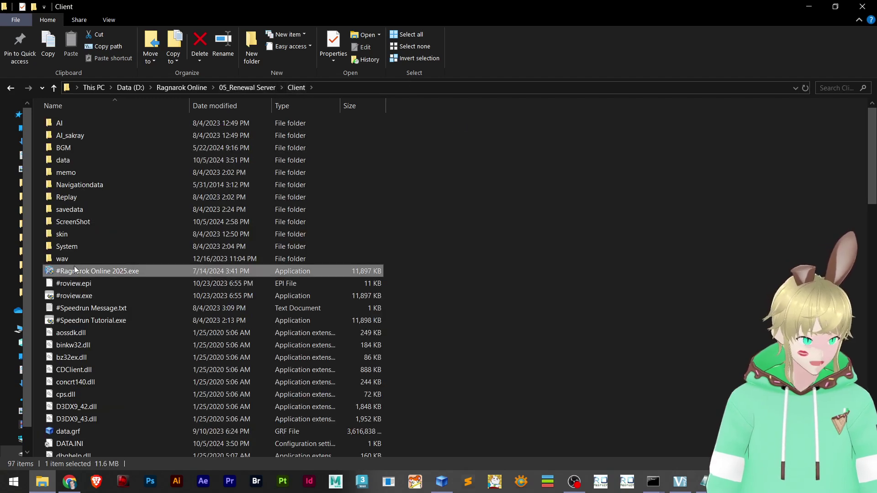
double_click(74, 266)
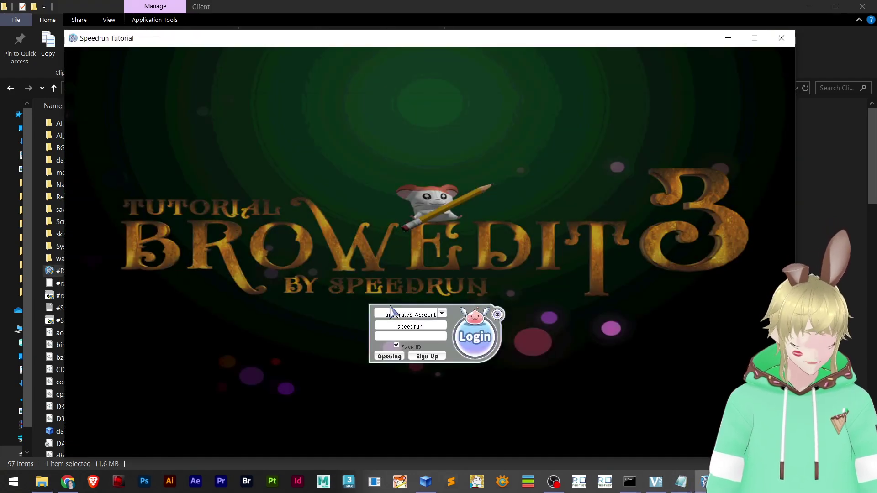
key(Return)
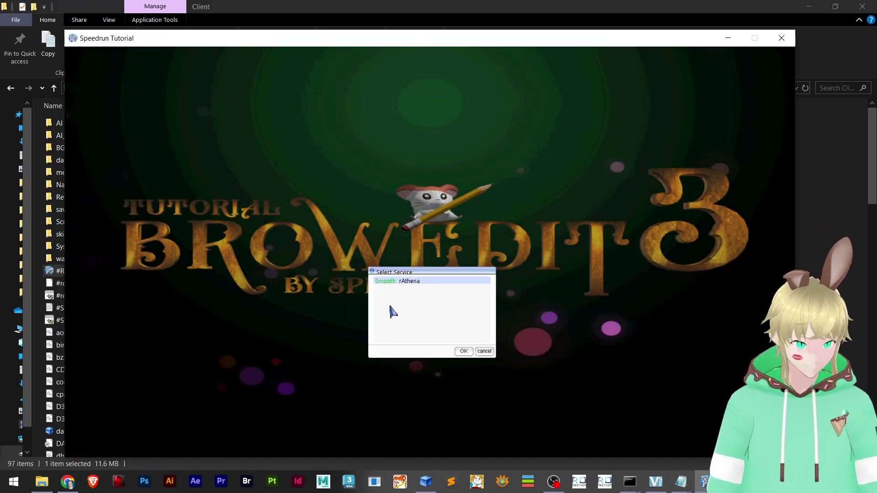
key(Return)
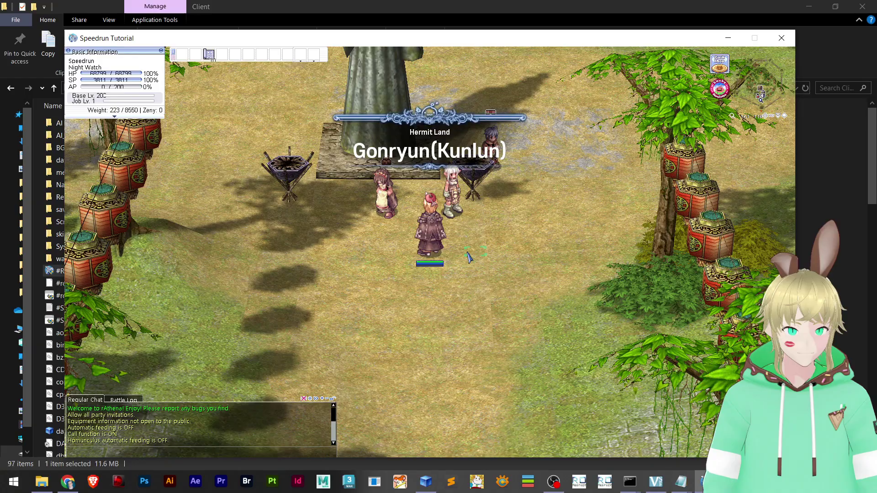
Walk the character around the Gonryun statue and its NPCs to check the spot where the Eden Warper sign was.
click(506, 229)
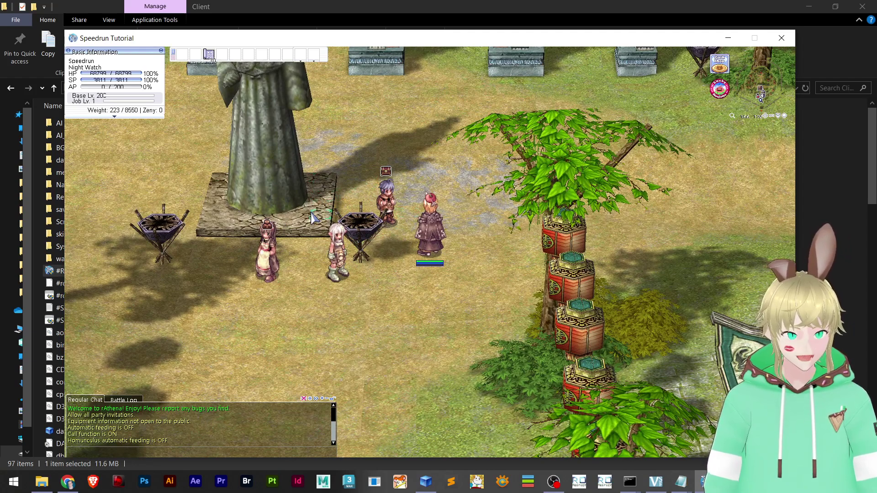
scroll(312, 218, up, 5)
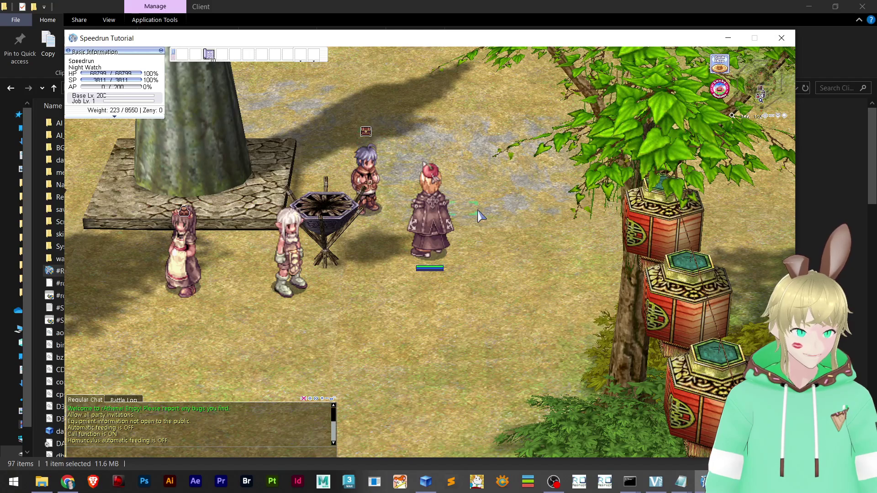
scroll(474, 222, down, 3)
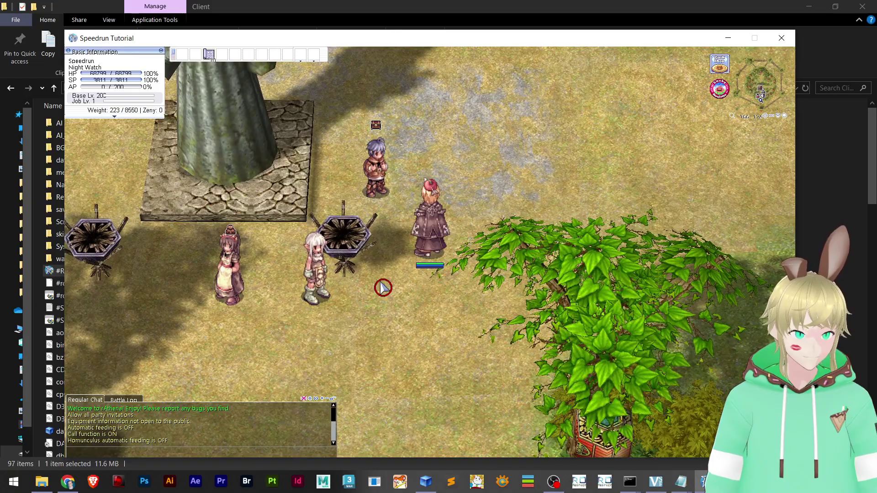
mouse_move(387, 306)
mouse_down()
mouse_move(392, 318)
mouse_move(353, 311)
mouse_move(327, 265)
mouse_move(325, 195)
mouse_move(386, 205)
mouse_move(430, 240)
mouse_move(462, 316)
mouse_move(489, 240)
mouse_up()
click(470, 259)
scroll(432, 225, up, 3)
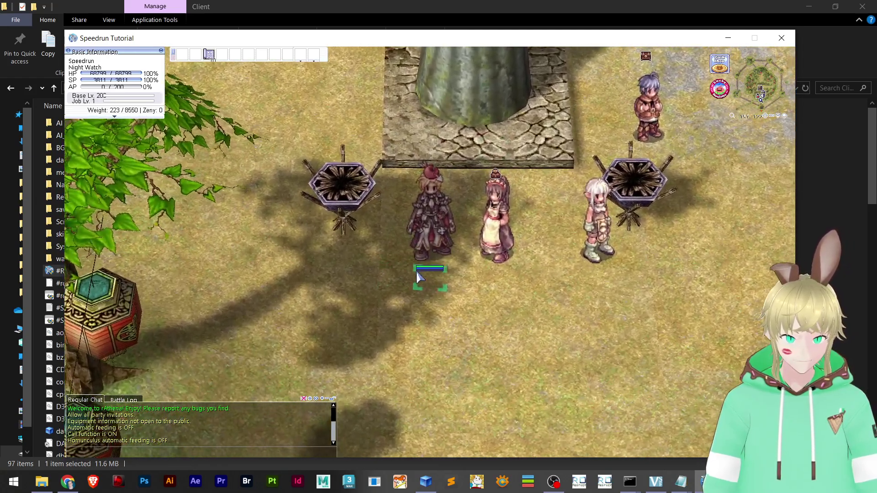
scroll(419, 283, down, 3)
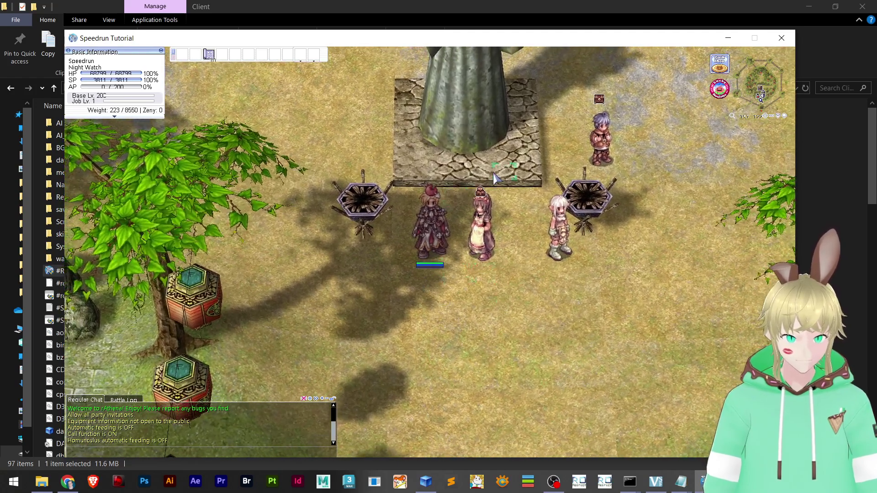
click(524, 176)
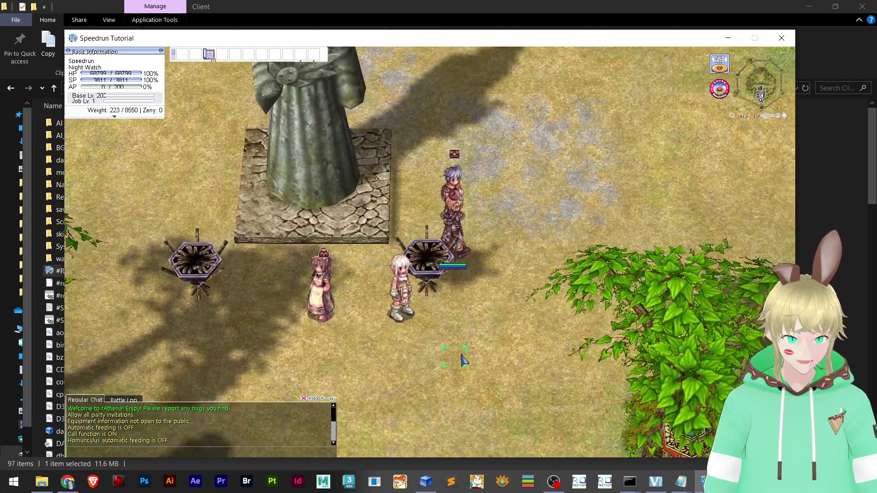
click(464, 360)
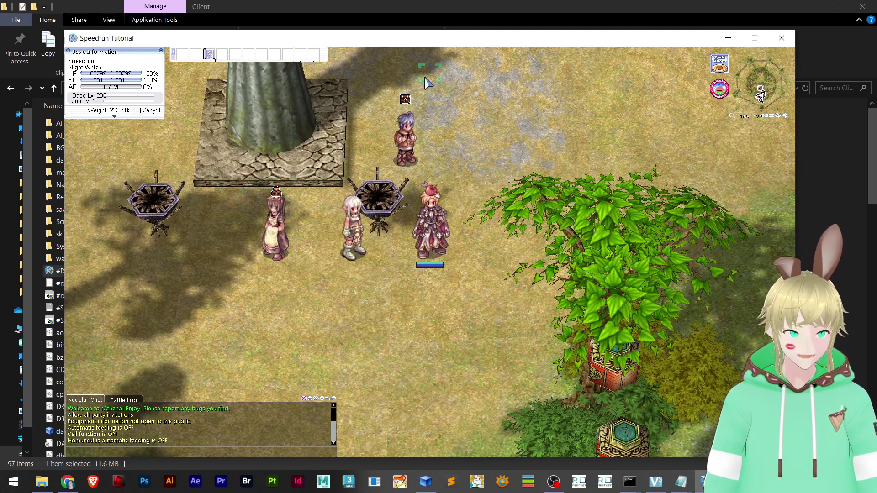
scroll(462, 196, down, 5)
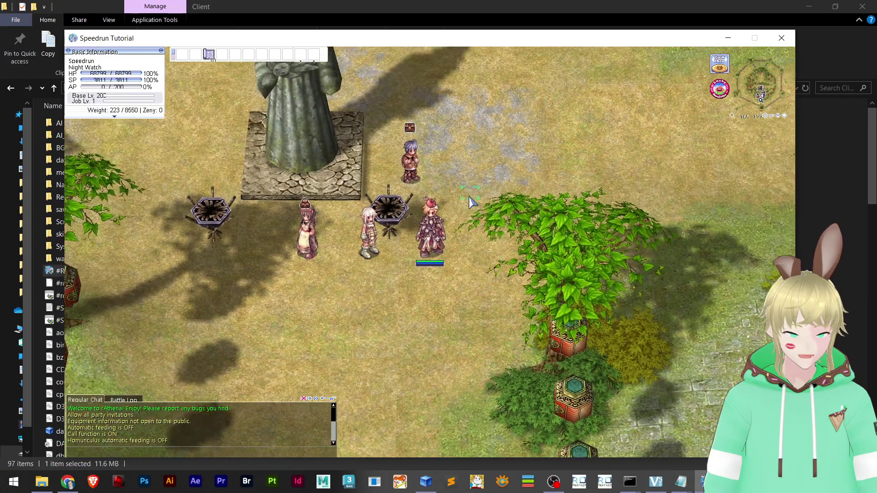
scroll(450, 204, up, 5)
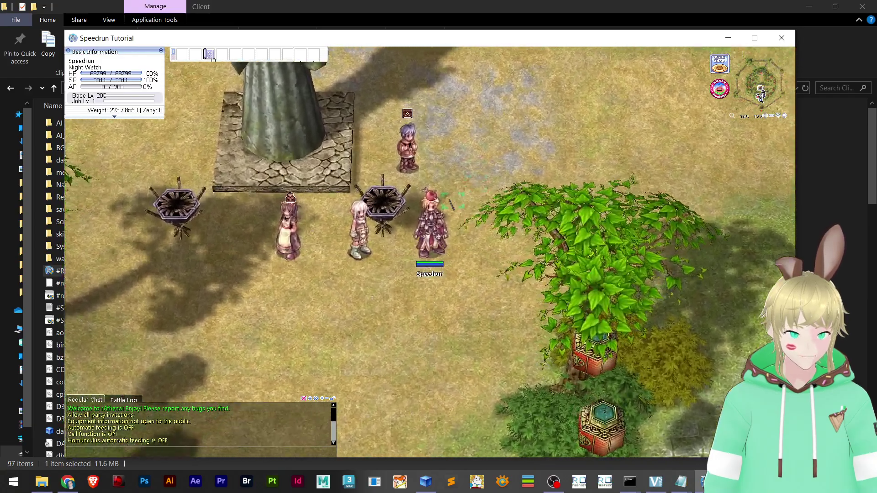
scroll(682, 385, up, 2)
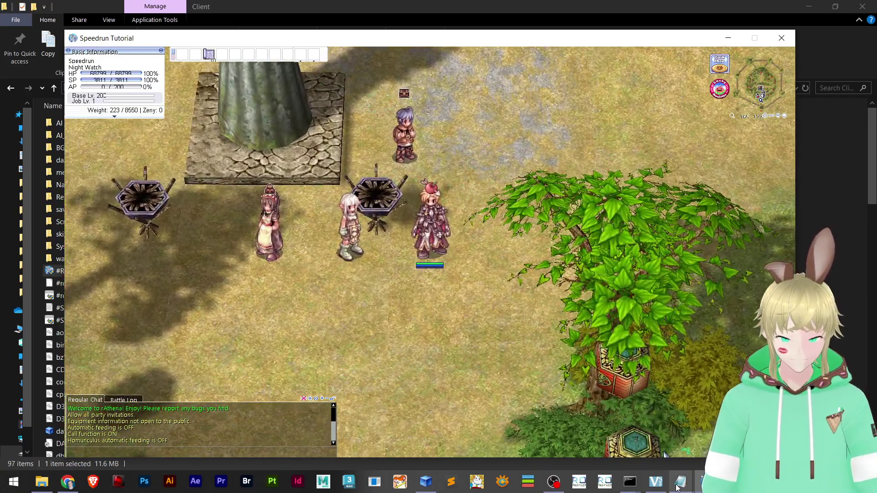
Switch back to signboardlist.lub in Notepad, close the Find dialog, and go to the end of the file.
mouse_move(680, 484)
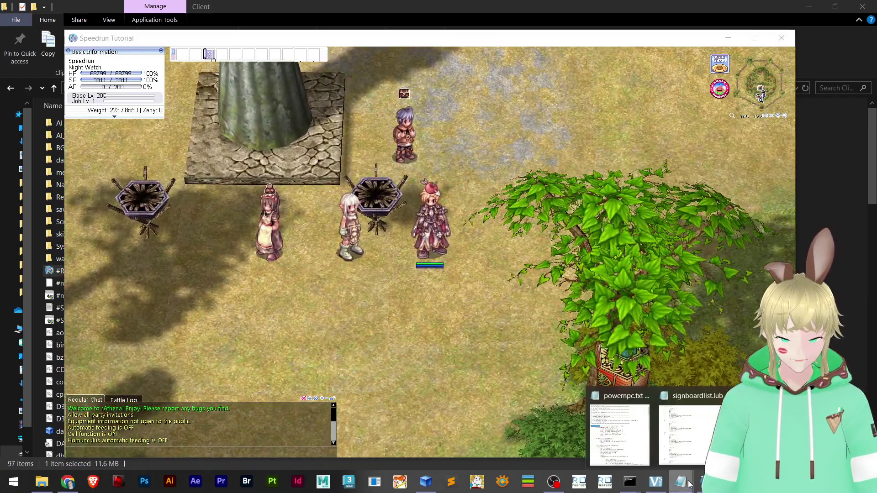
click(692, 427)
scroll(277, 291, down, 15)
scroll(287, 300, down, 20)
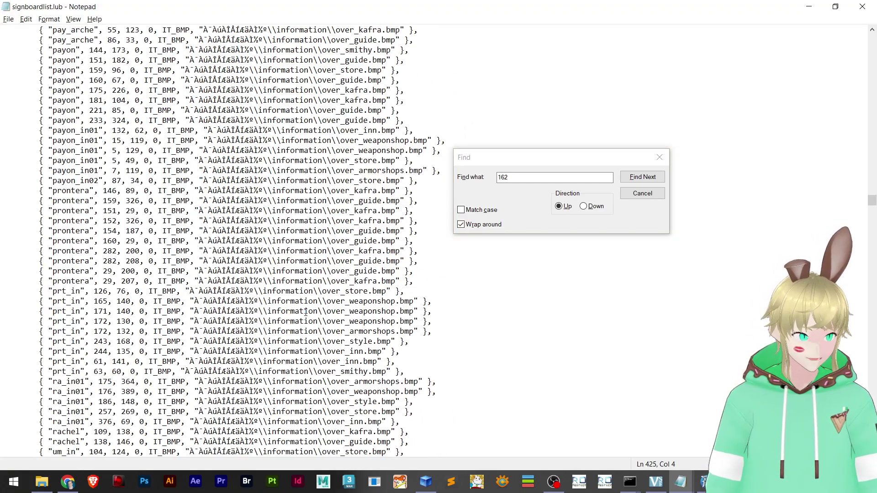
click(660, 157)
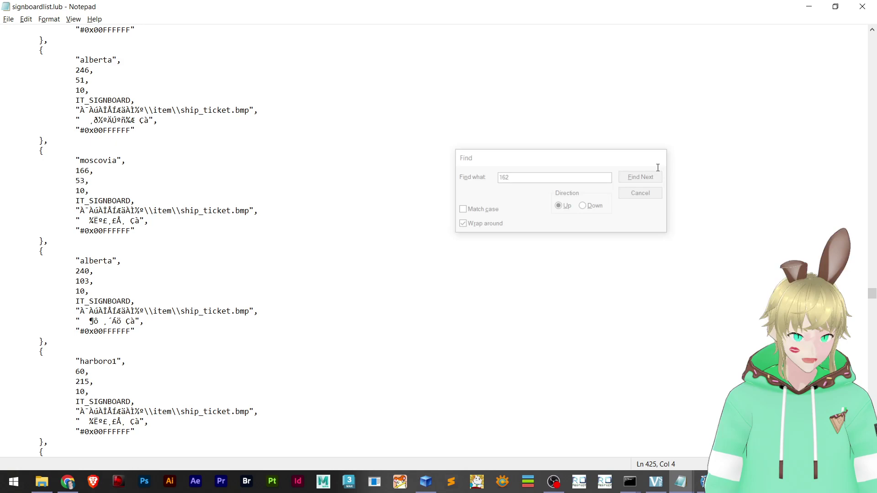
scroll(662, 157, down, 5)
drag(870, 318, 870, 450)
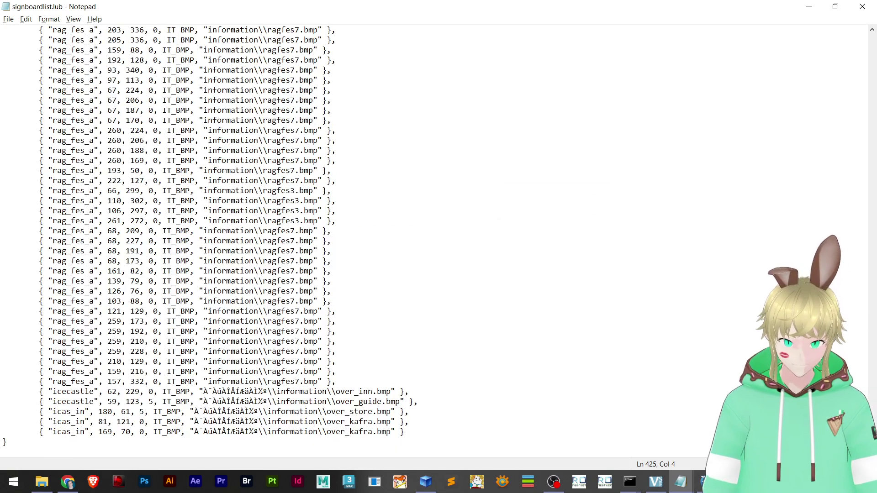
Strip every entry from signboardlist.lub so only the header and SignBoardList = {} remain, and save the file.
double_click(6, 441)
drag(406, 432, 148, 3)
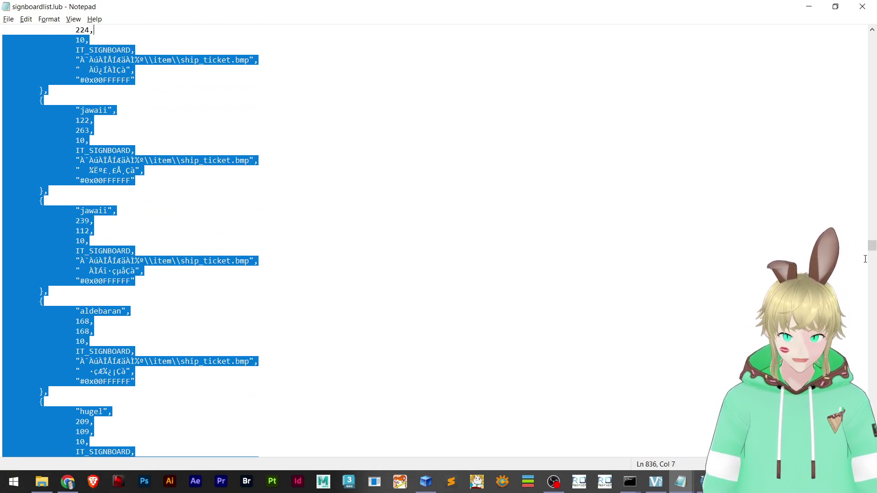
drag(868, 249, 859, 21)
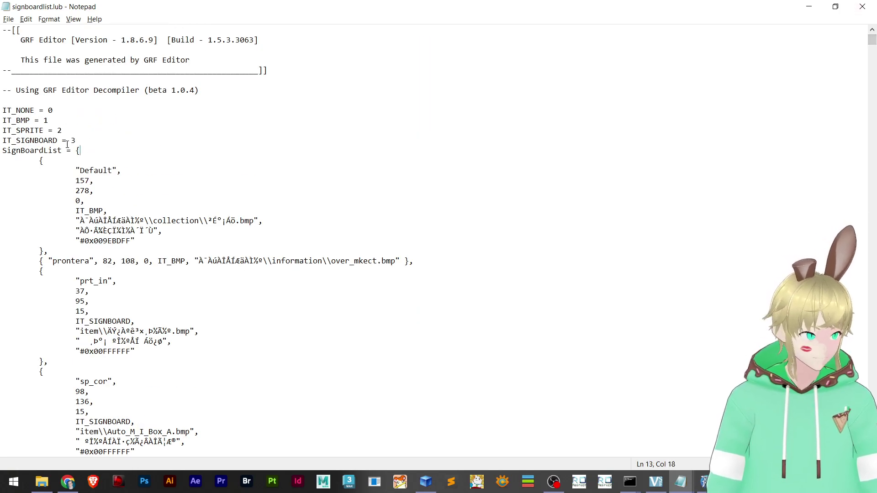
key(ctrl+shift+Home)
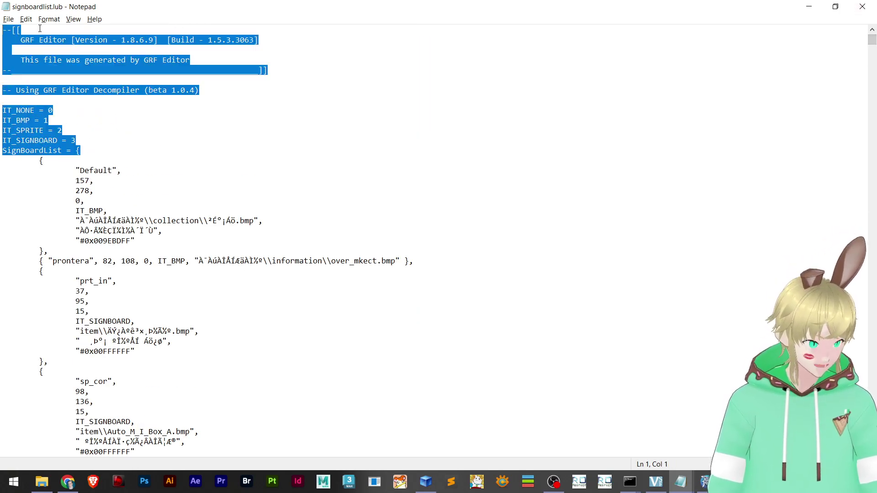
key(Delete)
key(ctrl+shift+End)
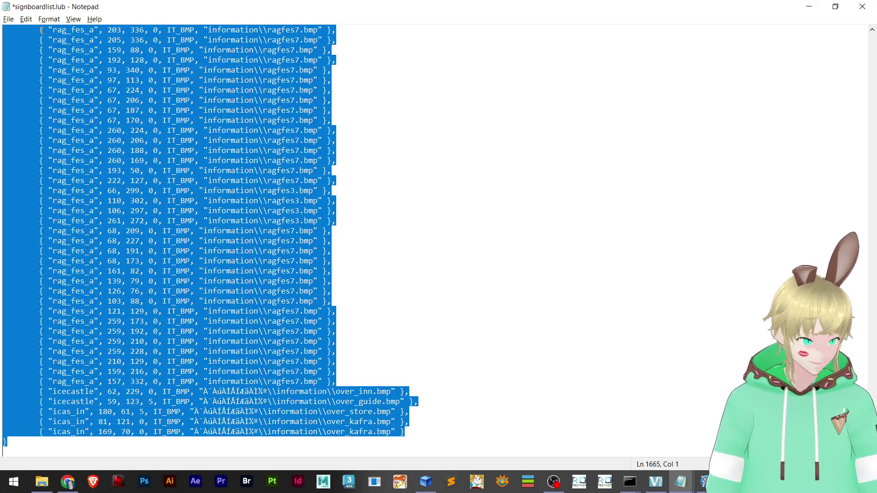
key(Delete)
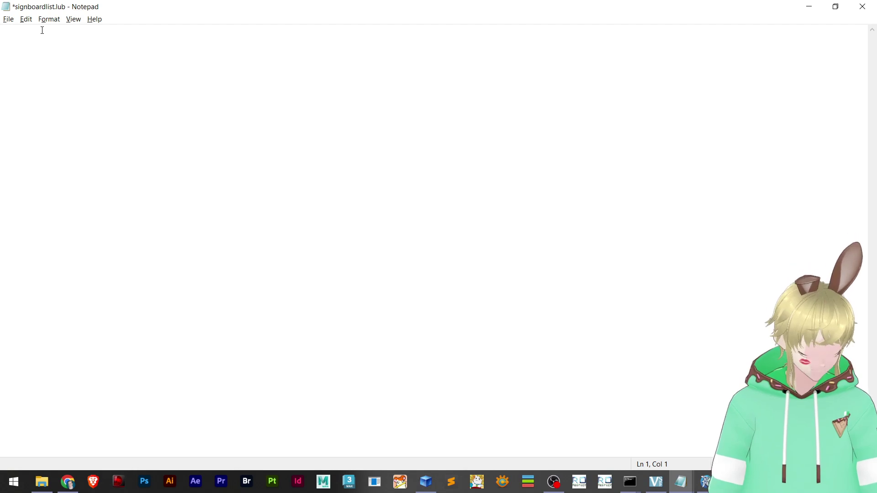
key(ctrl+v)
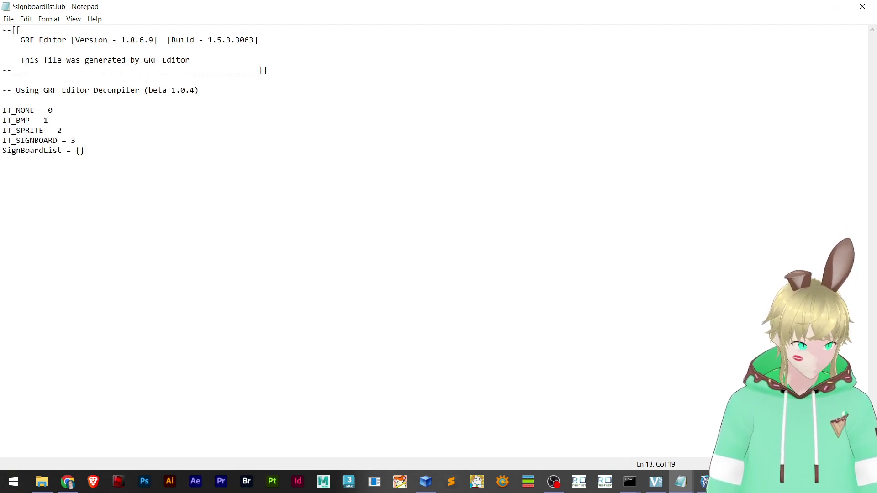
key(ctrl+s)
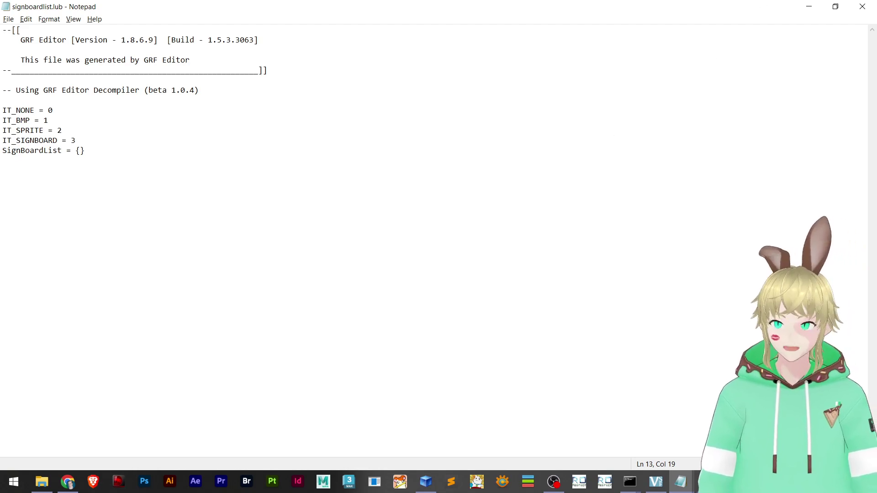
Minimize Notepad, restart the game client to test the empty SignBoardList, dismiss the script message, and quit from the login screen.
click(809, 6)
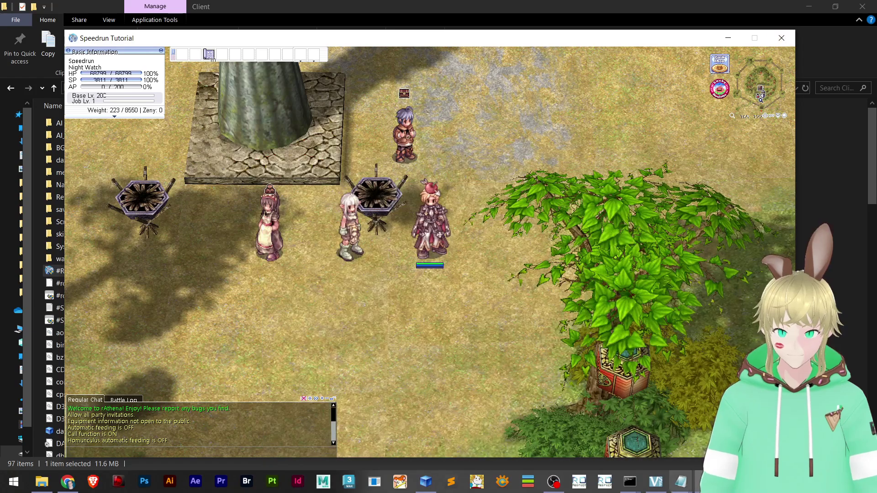
key(alt+F4)
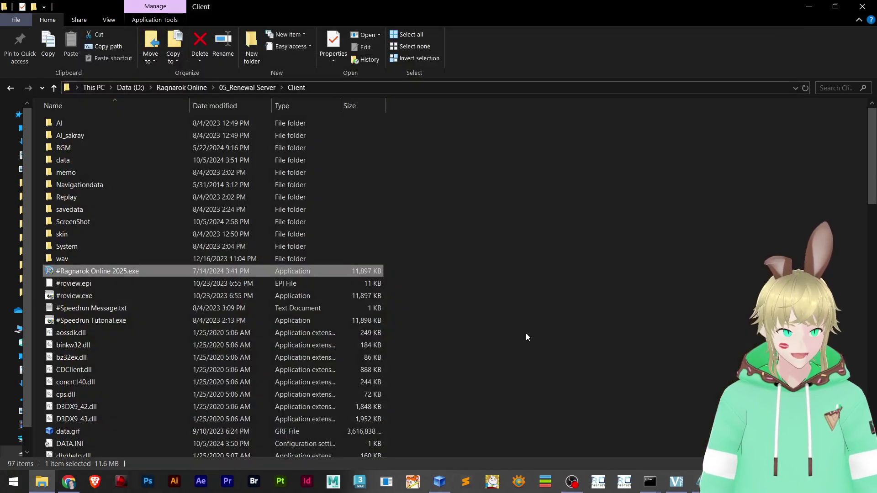
click(525, 333)
click(103, 271)
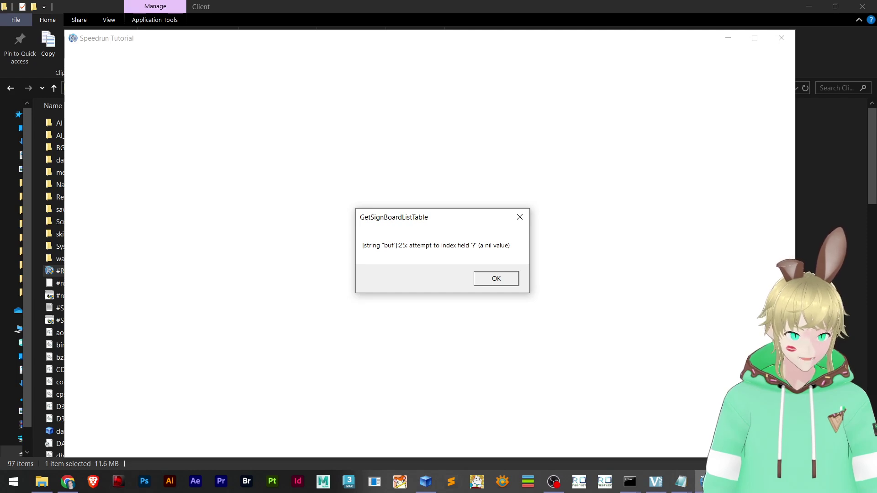
key(Return)
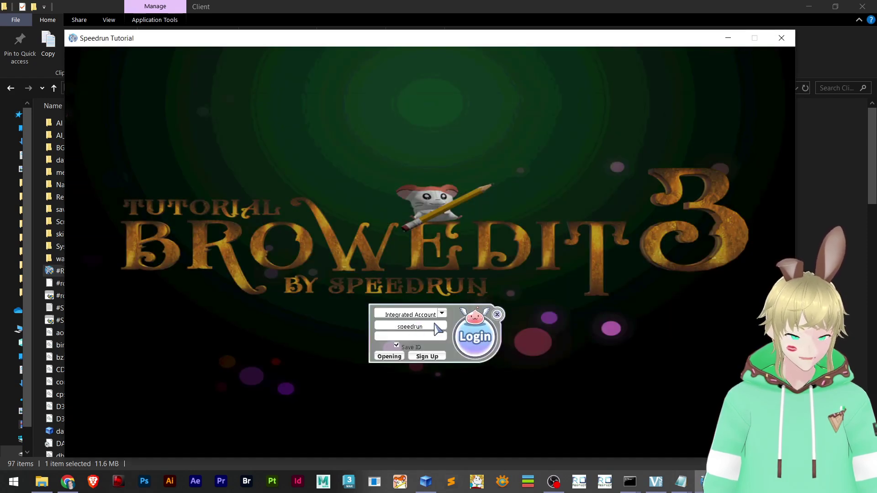
key(Escape)
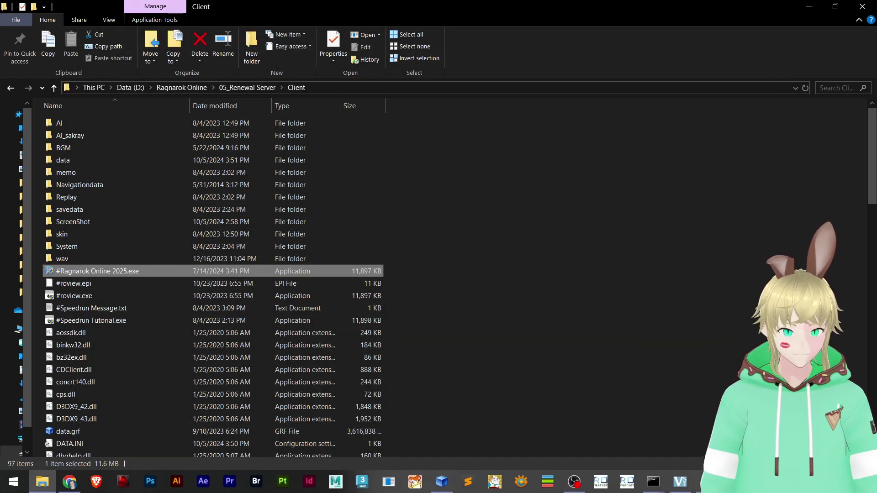
Return to signboardlist.lub in Notepad and restore its full list of signboard entries.
click(706, 481)
click(717, 430)
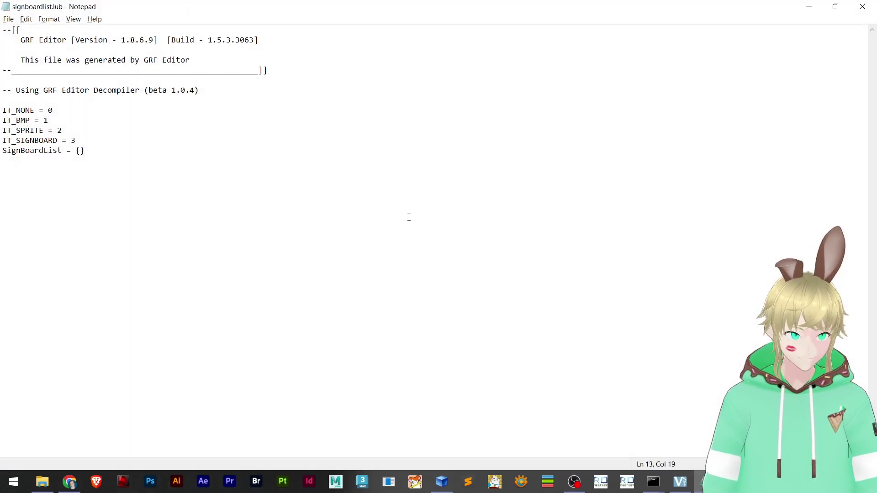
key(ctrl+v)
key(ctrl+a)
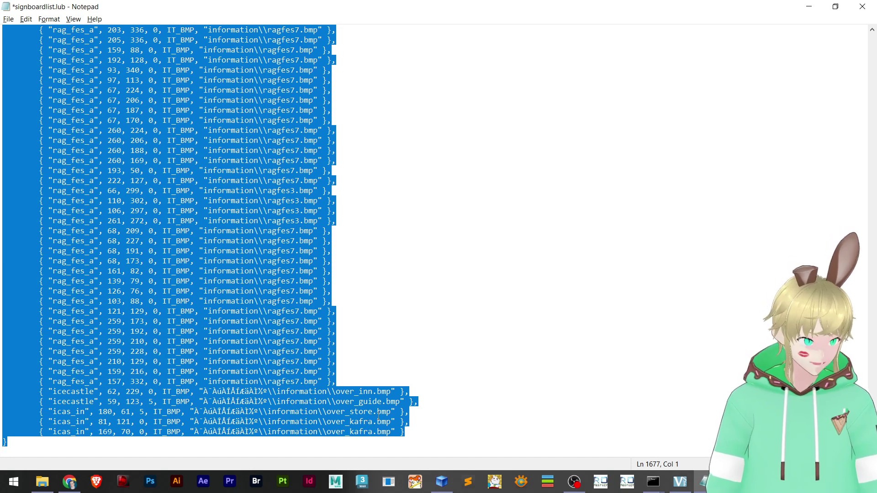
click(415, 421)
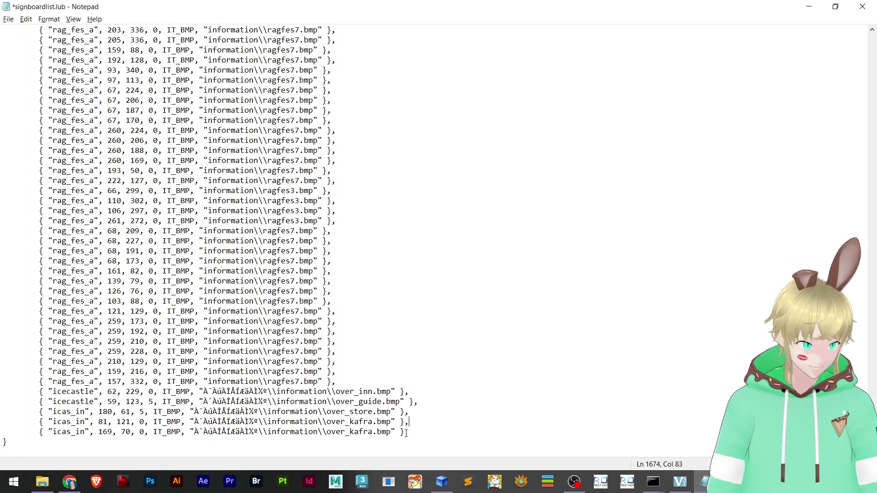
Remove the header block of signboardlist.lub from the first line through SignBoardList = {.
drag(872, 443, 876, 19)
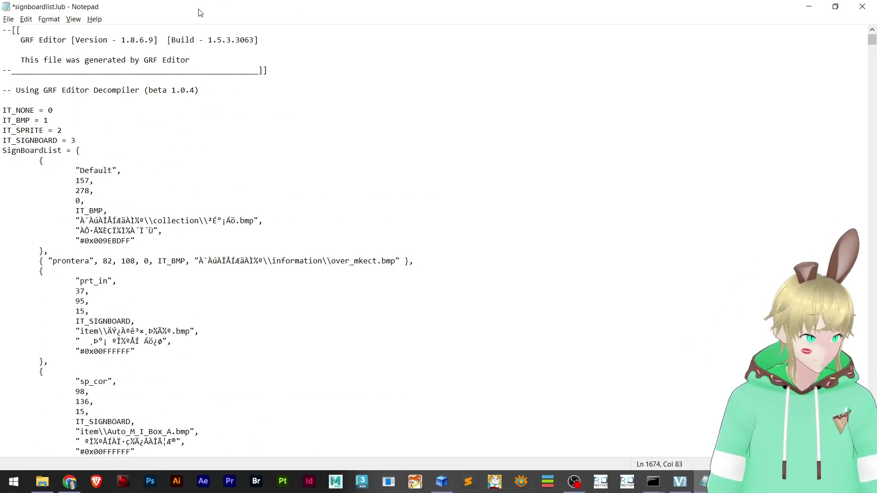
drag(89, 152, 1, 2)
key(ctrl+c)
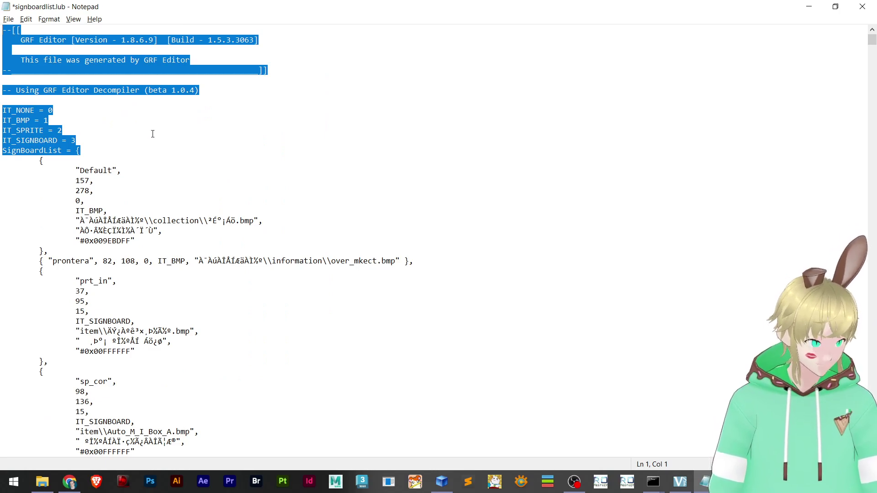
key(Delete)
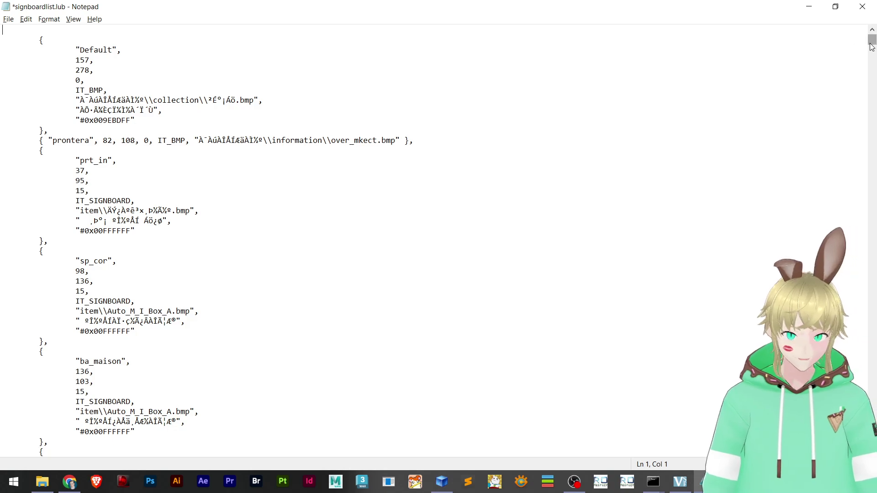
Paste the header block through SignBoardList = { on a new line just above the final icas_in entry of signboardlist.lub.
drag(871, 44, 872, 450)
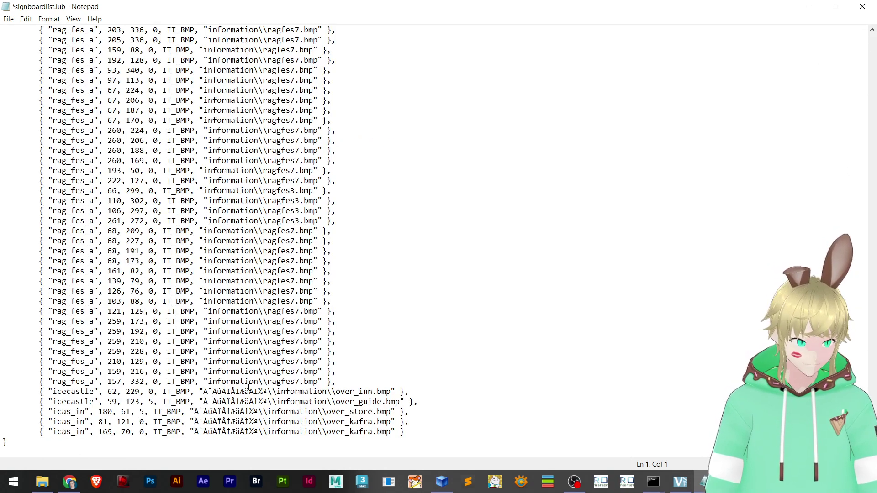
key(Return)
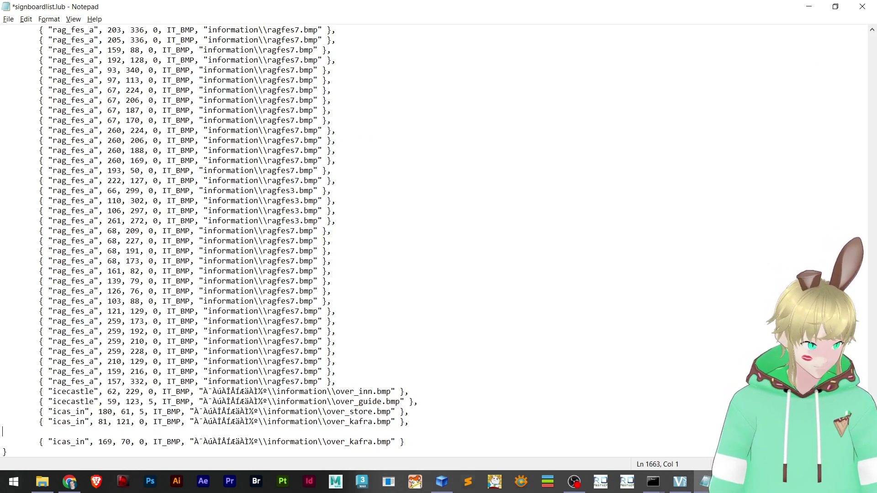
key(ctrl+v)
scroll(298, 411, down, 1)
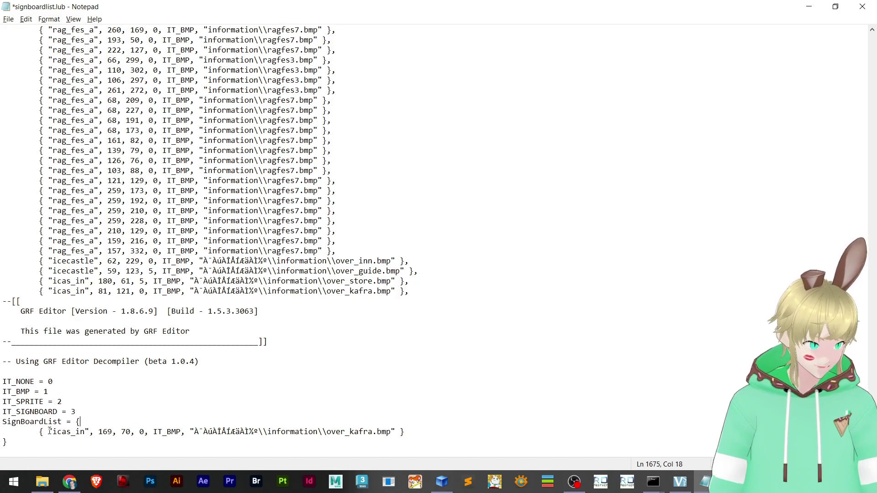
Reduce signboardlist.lub to the header block, the last icas_in over_kafra.bmp entry and the closing brace, and save the file.
drag(50, 431, 397, 431)
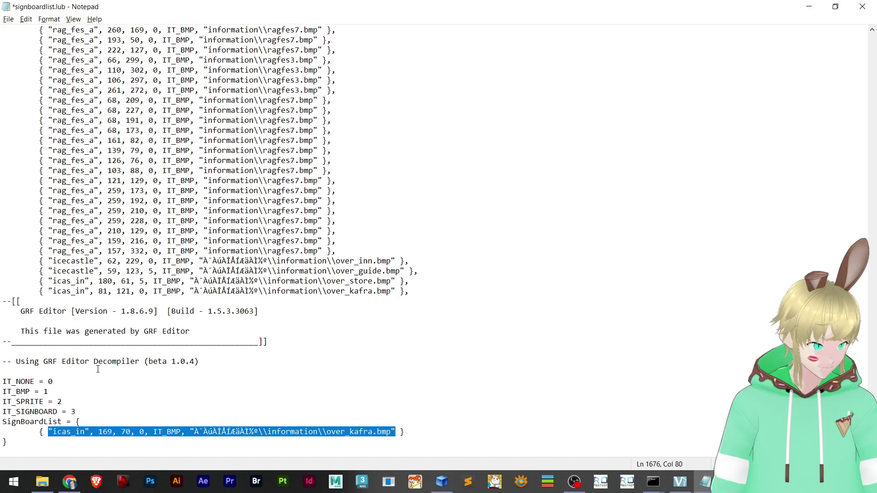
drag(9, 446, 1, 301)
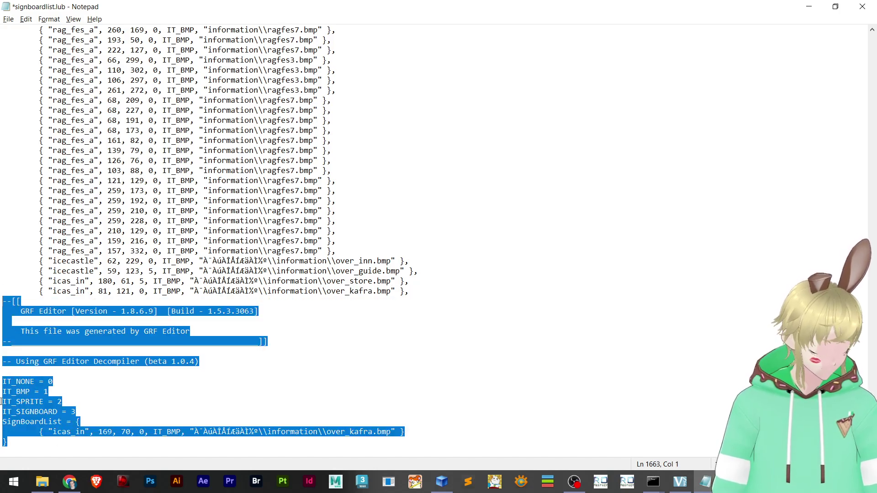
key(Delete)
key(ctrl+a)
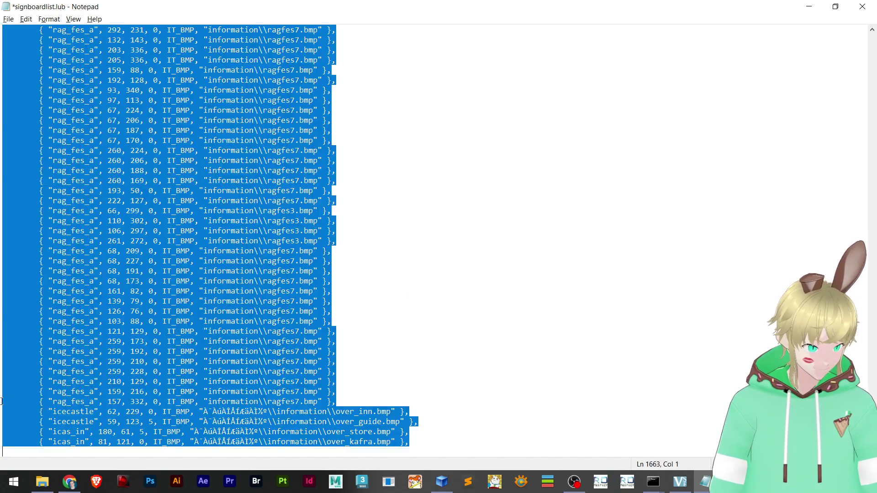
key(Delete)
key(ctrl+v)
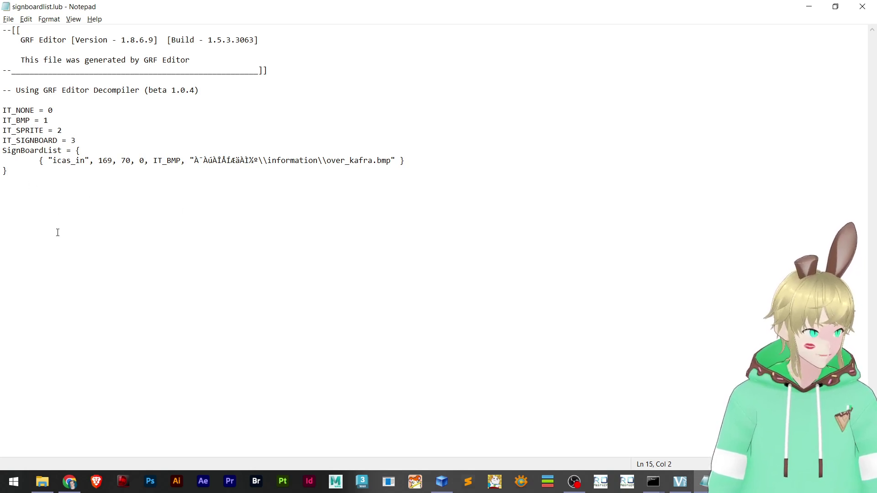
Minimize Notepad, launch #Ragnarok Online 2025.exe to test the shortened signboard list, and quit from the login screen.
click(809, 6)
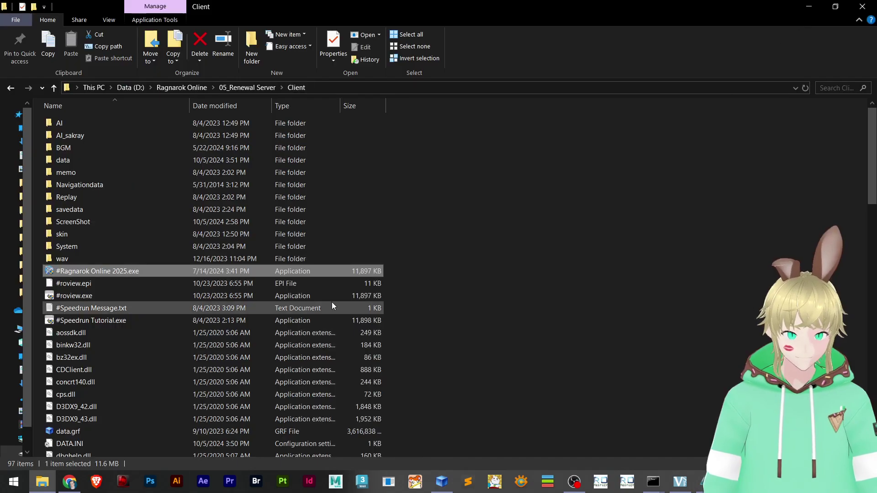
double_click(97, 271)
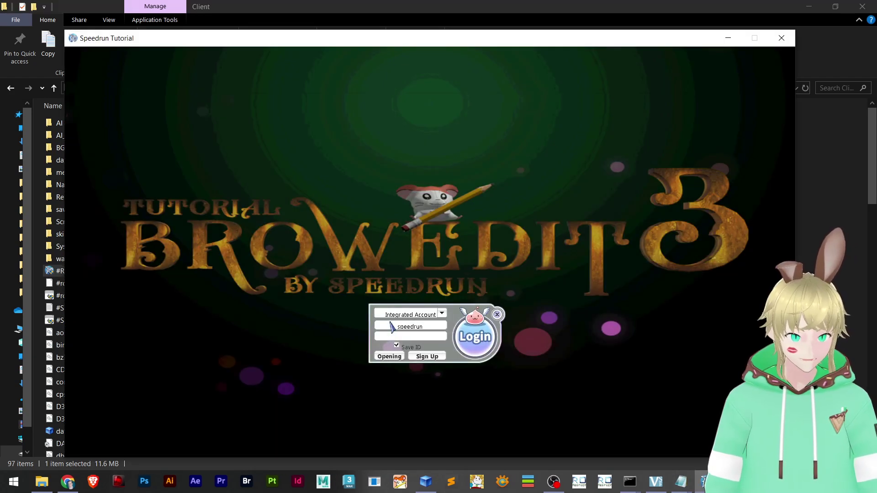
click(497, 314)
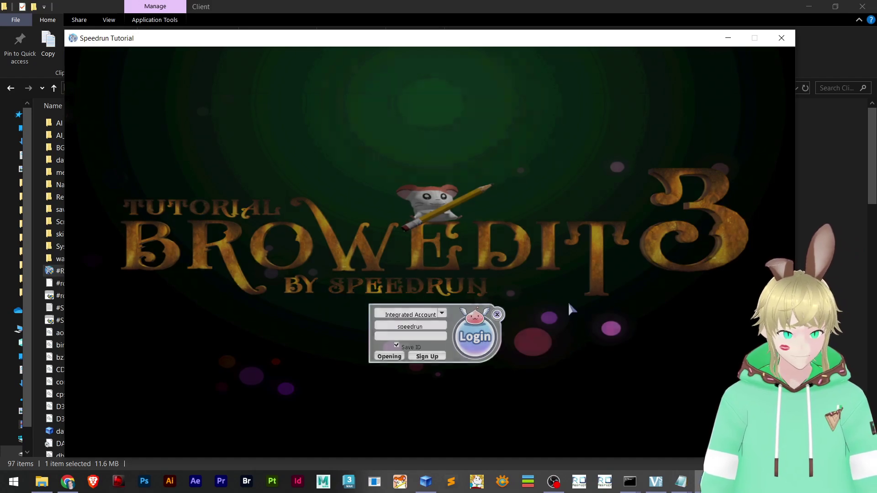
Return to signboardlist.lub, delete the icas_in values inside the remaining entry's braces, and save the file.
mouse_move(699, 480)
click(692, 457)
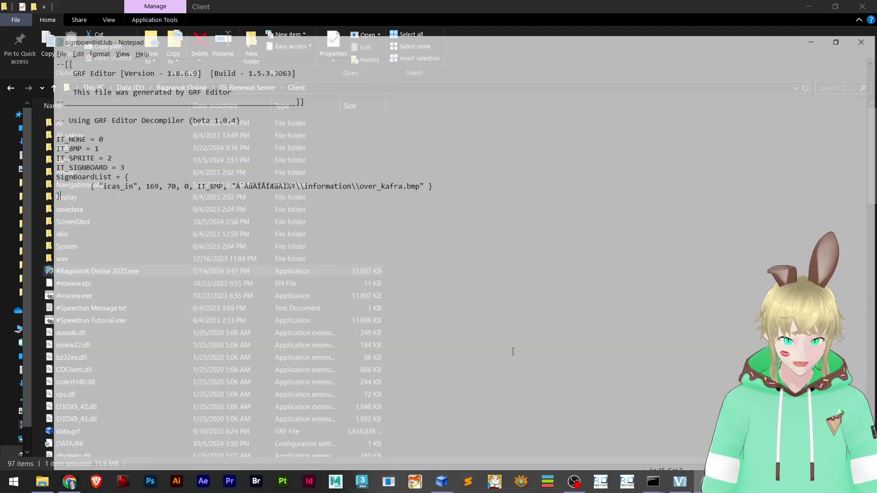
drag(396, 160, 191, 154)
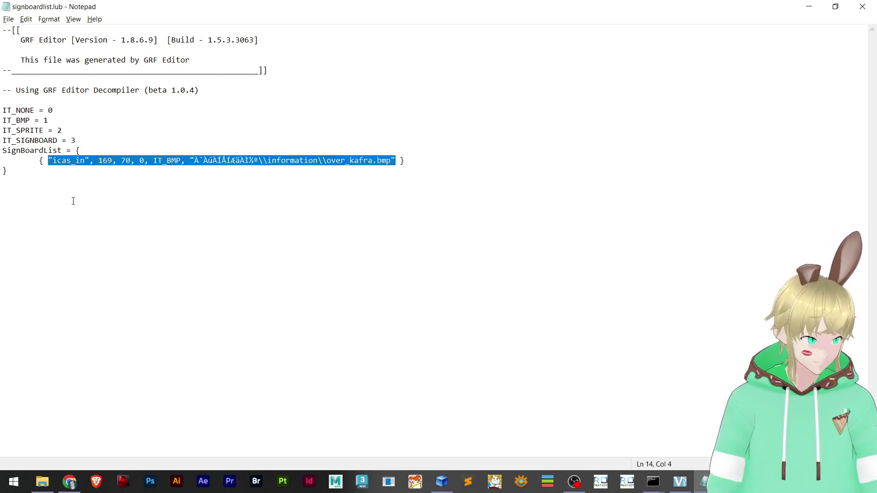
key(Delete)
key(ctrl+s)
Switch to the game client, enter the account password, and log the character in to the game.
key(alt+Tab)
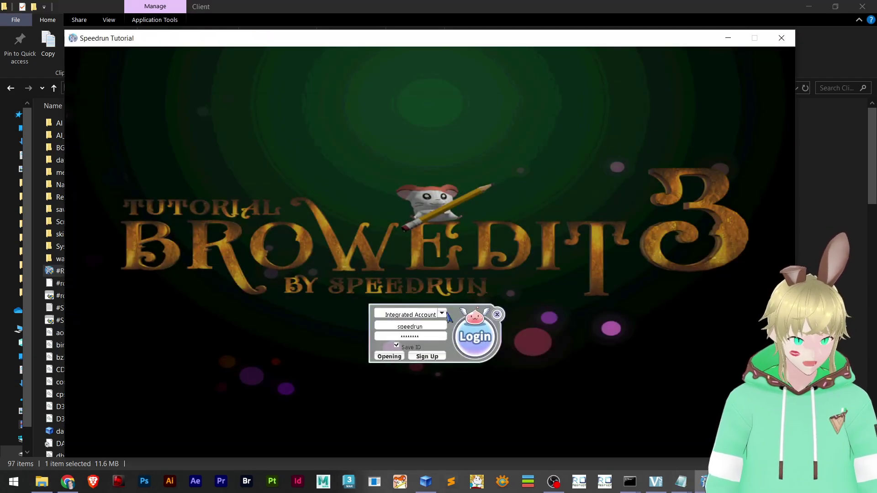
key(Return)
key(Return)
key(Return)
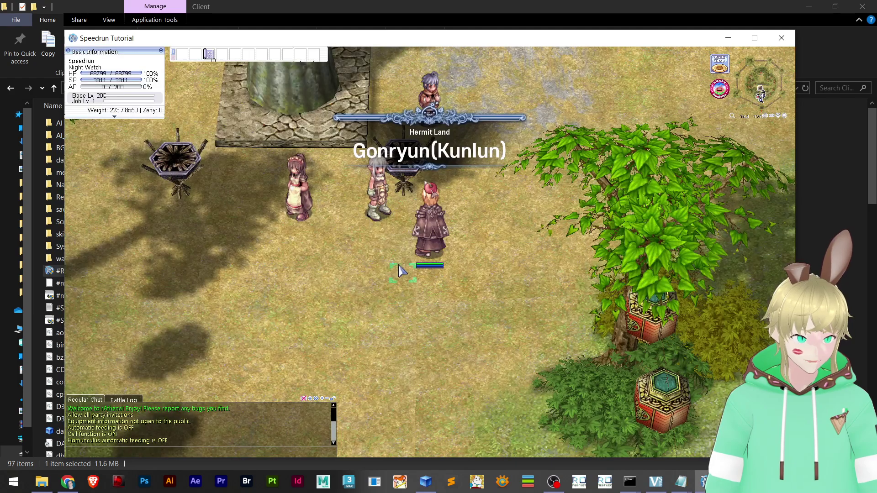
Walk the character around the NPCs near the Gonryun statue to check whether any signboards are displayed.
click(504, 168)
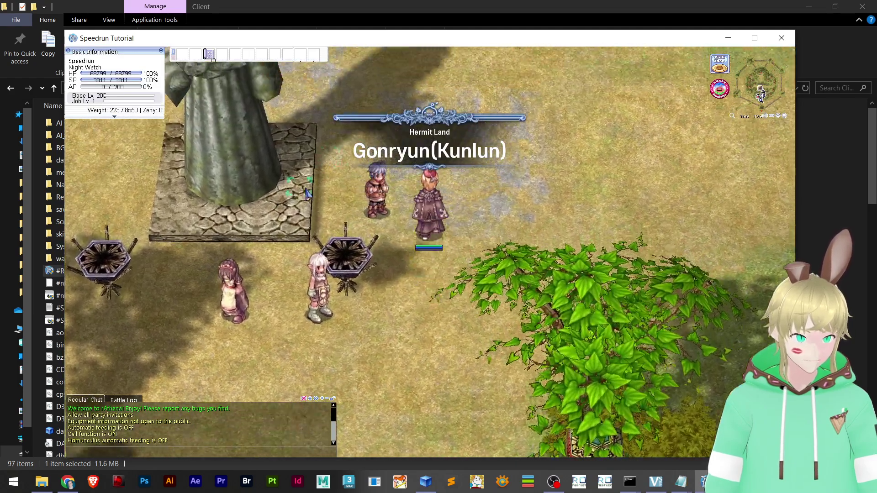
click(307, 306)
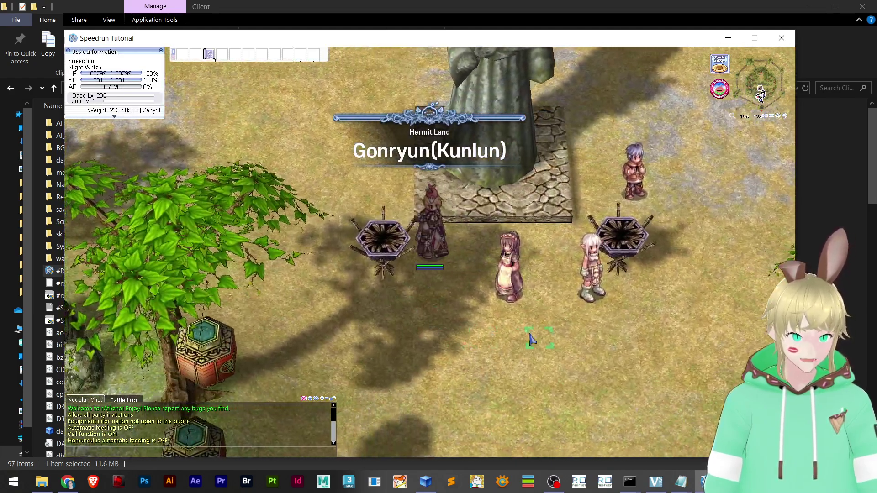
click(528, 336)
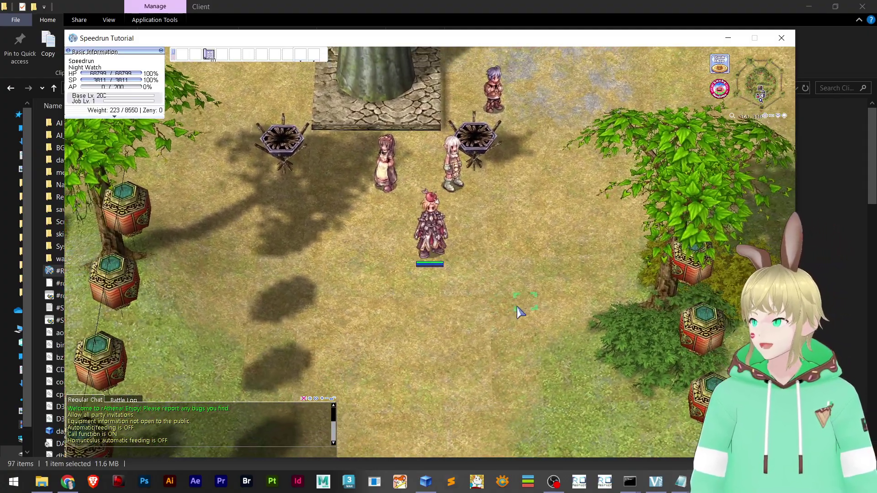
click(535, 276)
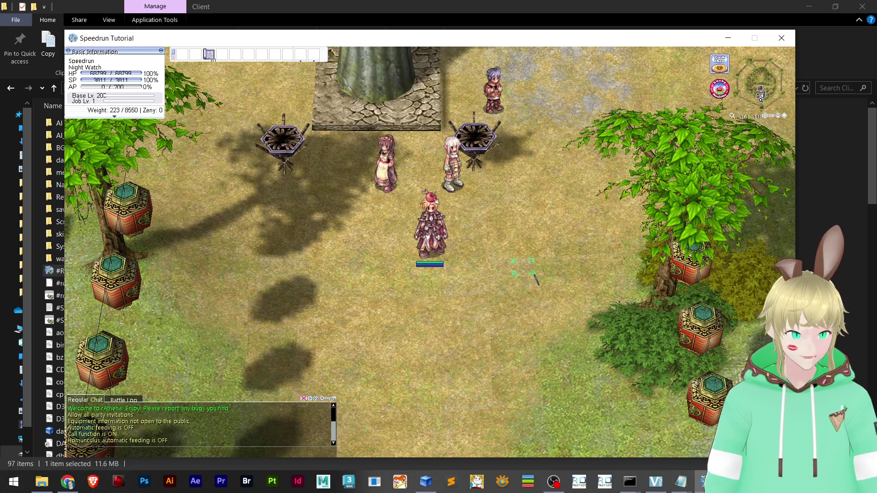
click(540, 274)
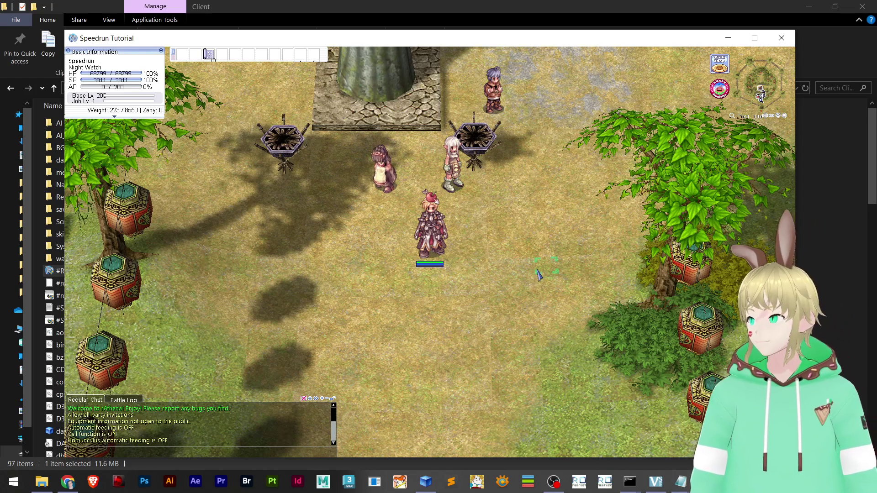